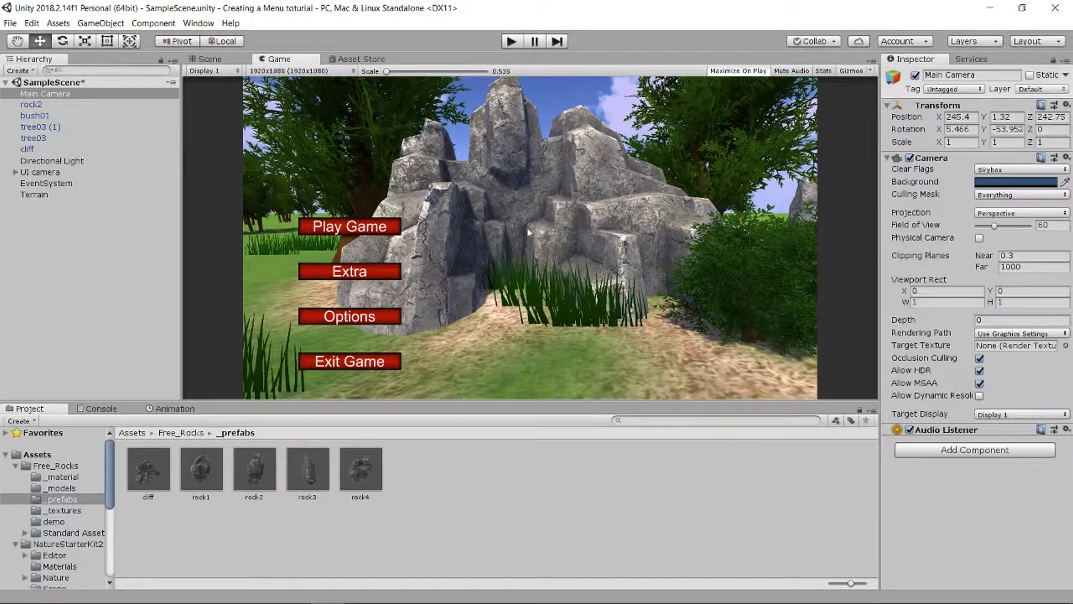
# Leave the Game preview and show the Scene view of the rocky terrain with gizmos
pyautogui.click(210, 60)
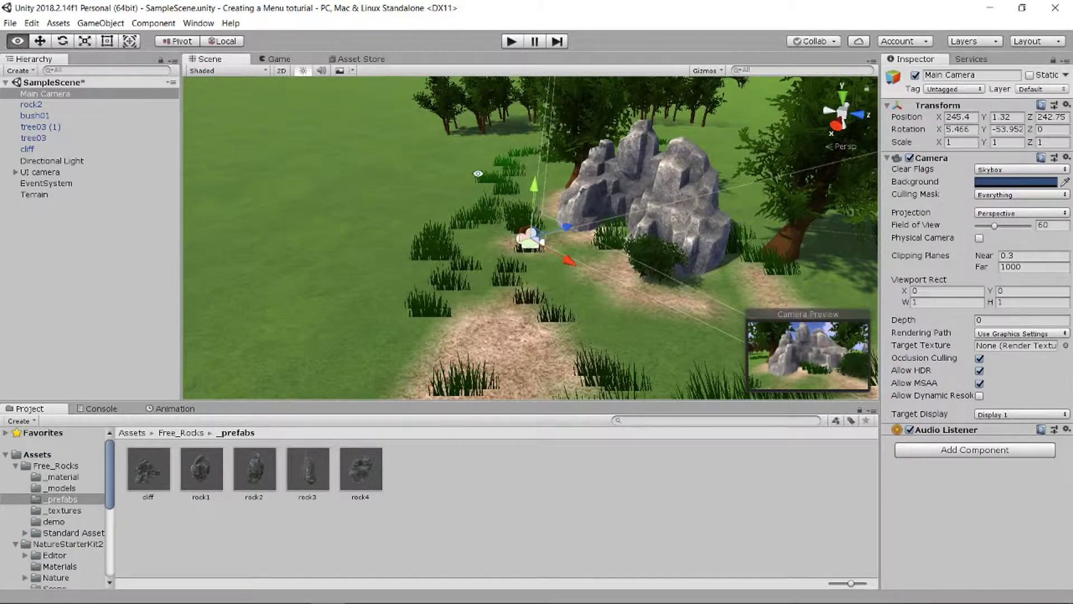
# Orbit past the Main Camera to the open grassland and select the cliff rock prefab
pyautogui.keyDown('alt'); pyautogui.moveTo(509, 197); pyautogui.dragTo(634, 195); pyautogui.keyUp('alt')
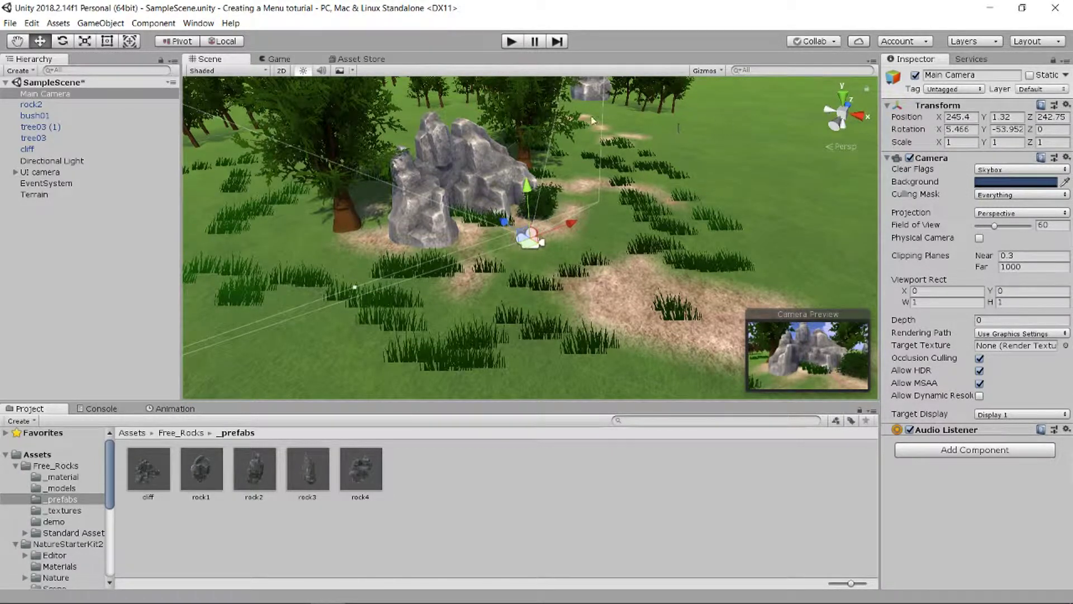
pyautogui.keyDown('alt'); pyautogui.moveTo(619, 185); pyautogui.dragTo(711, 192); pyautogui.keyUp('alt')
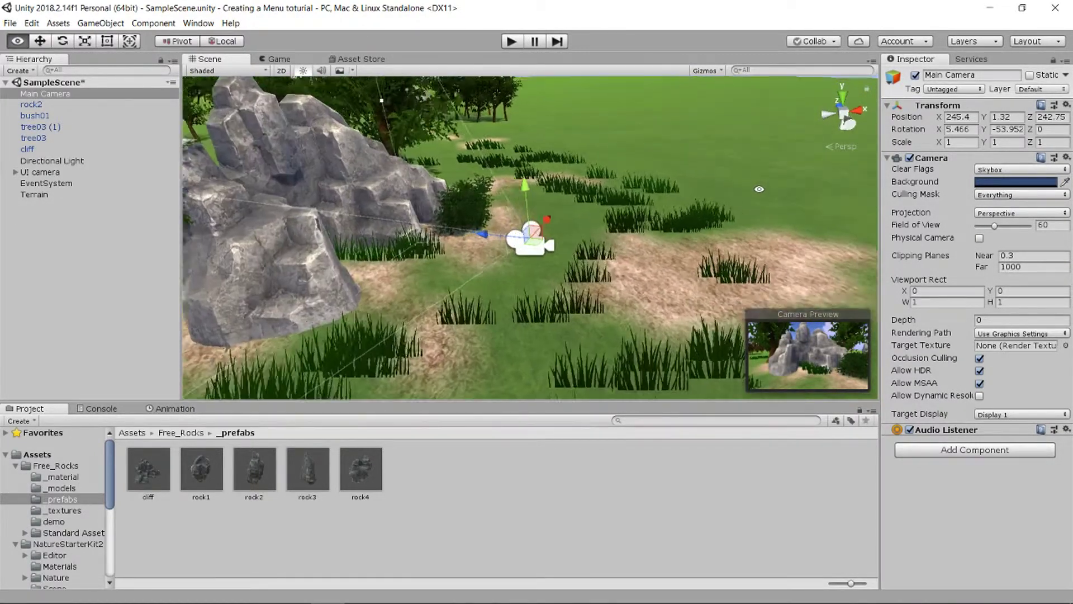
pyautogui.moveTo(711, 188)
pyautogui.keyDown('alt'); pyautogui.mouseDown()
pyautogui.moveTo(762, 170)
pyautogui.moveTo(598, 142)
pyautogui.mouseUp(); pyautogui.keyUp('alt')
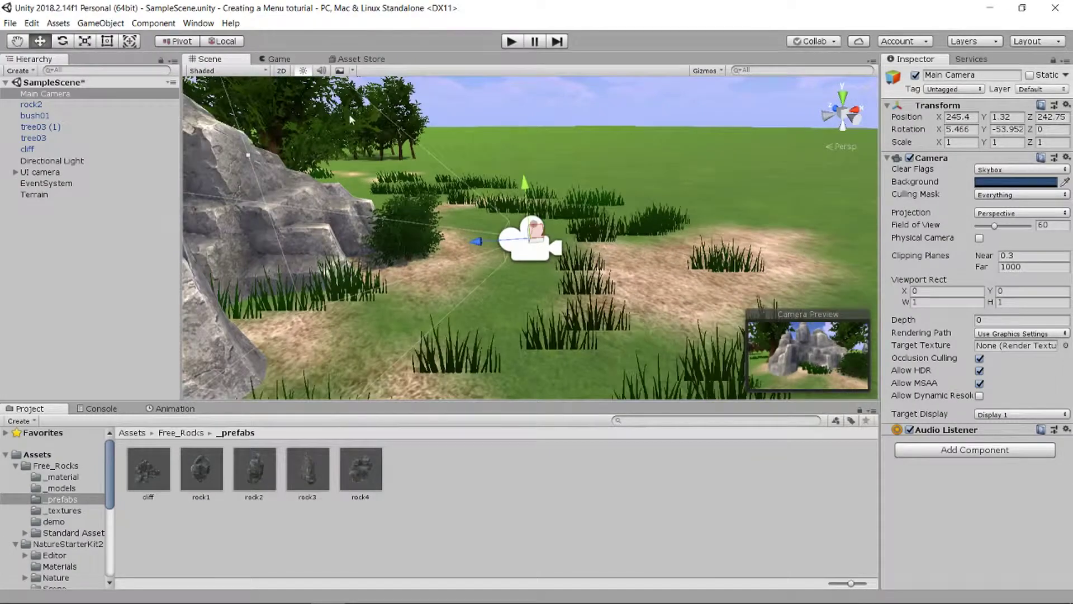
pyautogui.moveTo(532, 193)
pyautogui.keyDown('alt'); pyautogui.mouseDown()
pyautogui.moveTo(455, 193)
pyautogui.moveTo(525, 232)
pyautogui.mouseUp(); pyautogui.keyUp('alt')
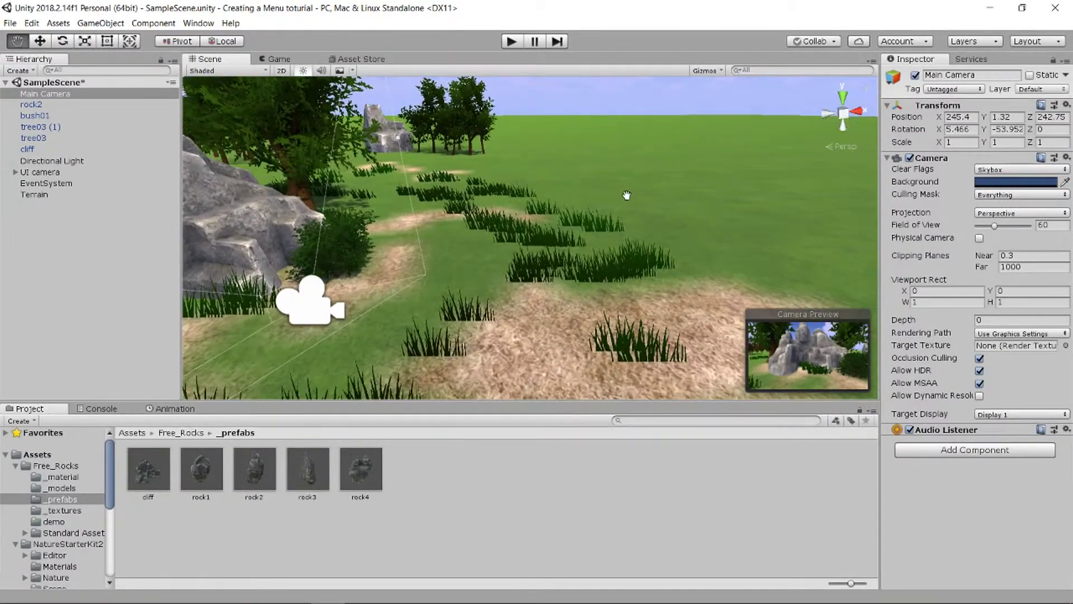
pyautogui.scroll(5, 503, 226)
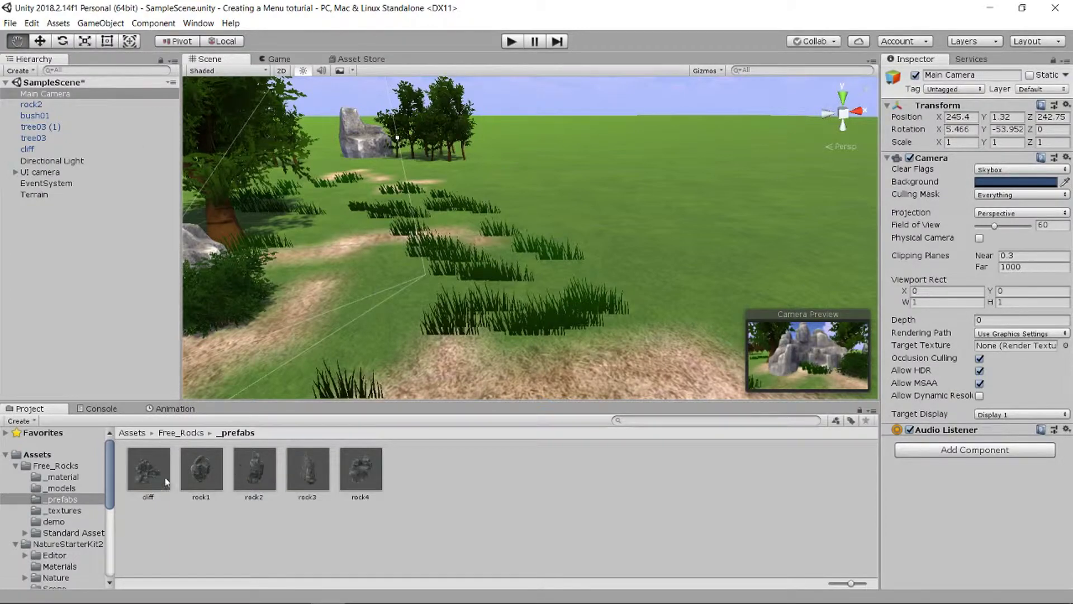
pyautogui.click(148, 478)
# Drop a cliff rock prefab onto the open grass and duplicate cliff (1)
pyautogui.moveTo(148, 477); pyautogui.dragTo(666, 240)
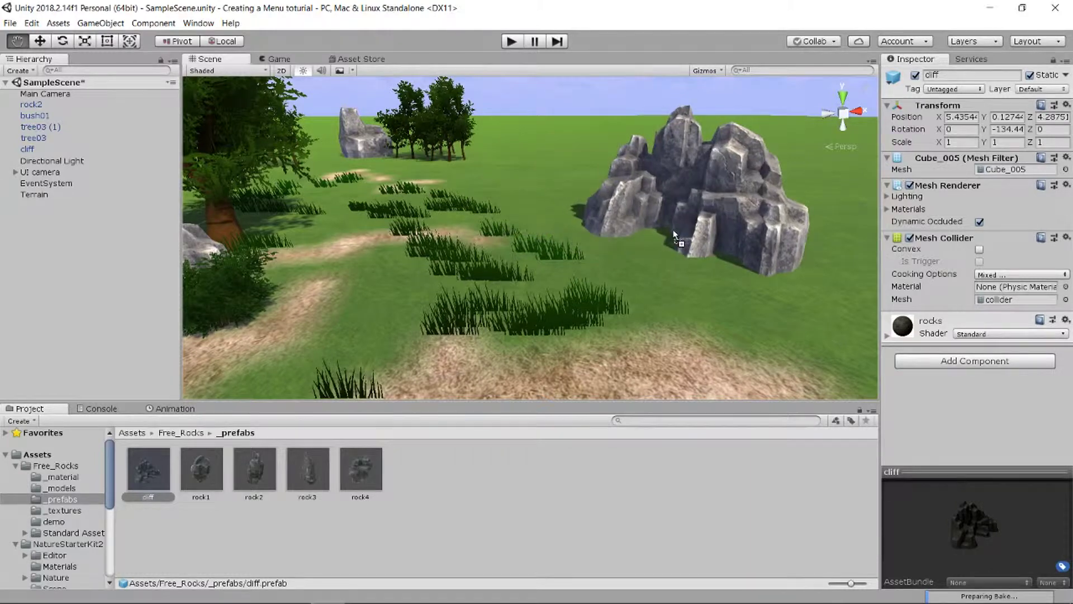
pyautogui.moveTo(667, 241); pyautogui.dragTo(659, 221)
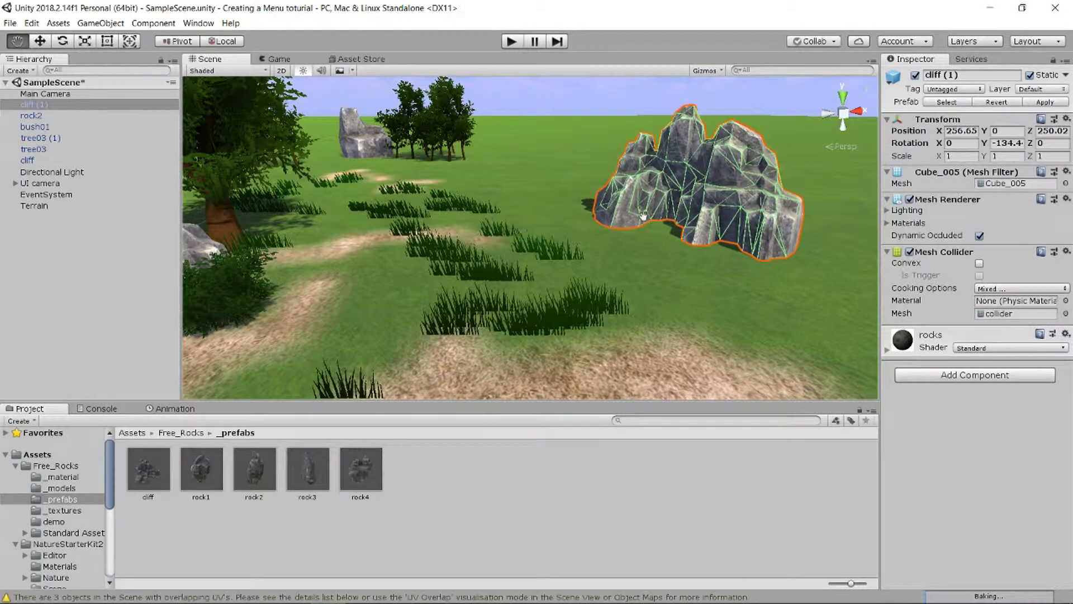
pyautogui.click(58, 106)
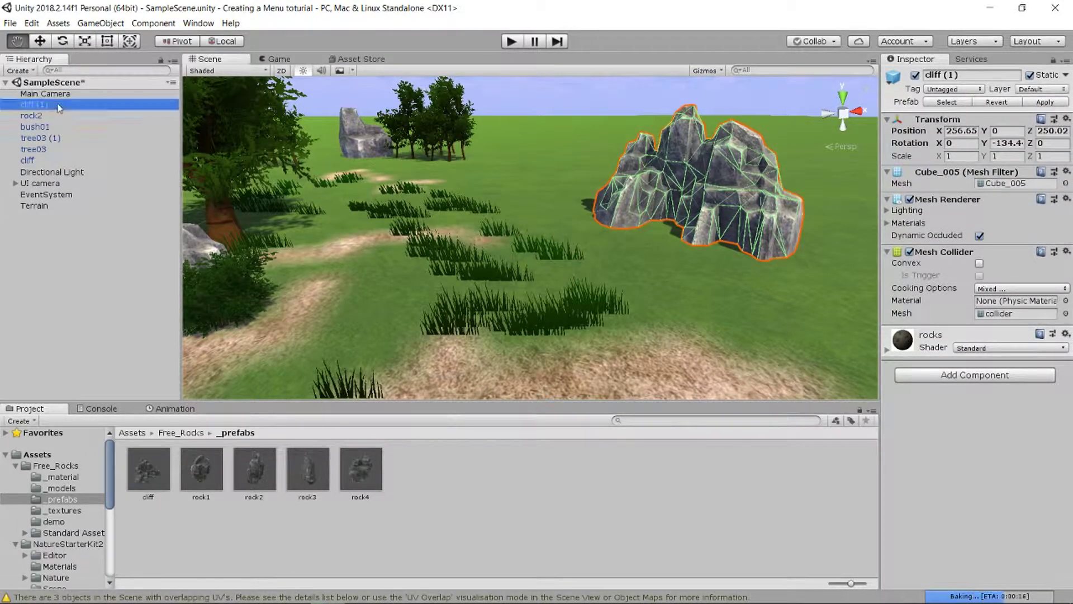
pyautogui.rightClick(55, 108)
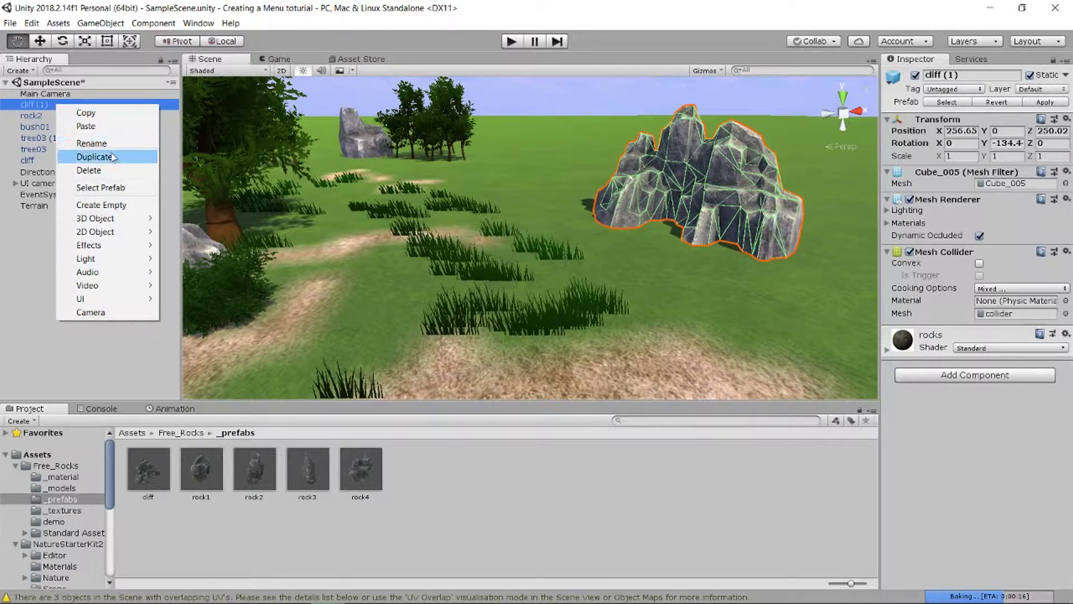
pyautogui.click(87, 157)
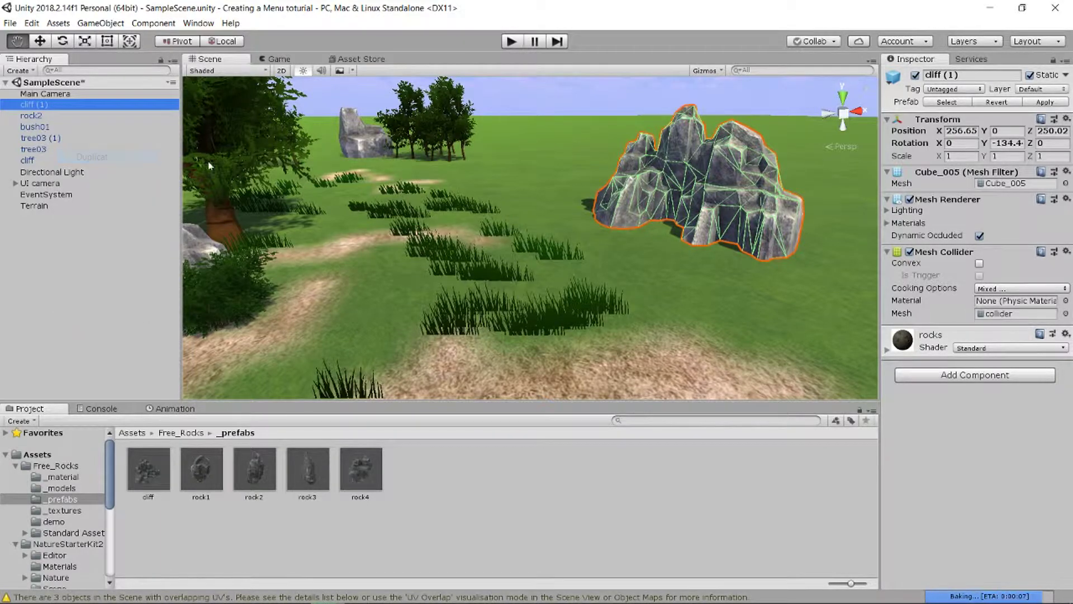
# Slide the duplicate cliff left and turn it around its vertical axis
pyautogui.click(39, 42)
pyautogui.moveTo(625, 212); pyautogui.dragTo(497, 200)
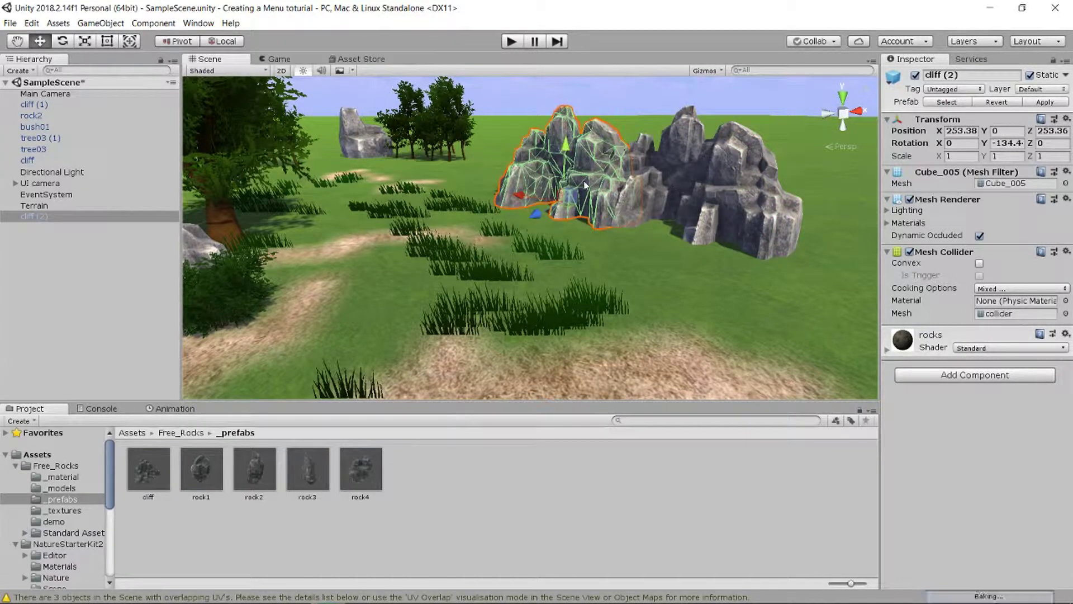
pyautogui.press('e')
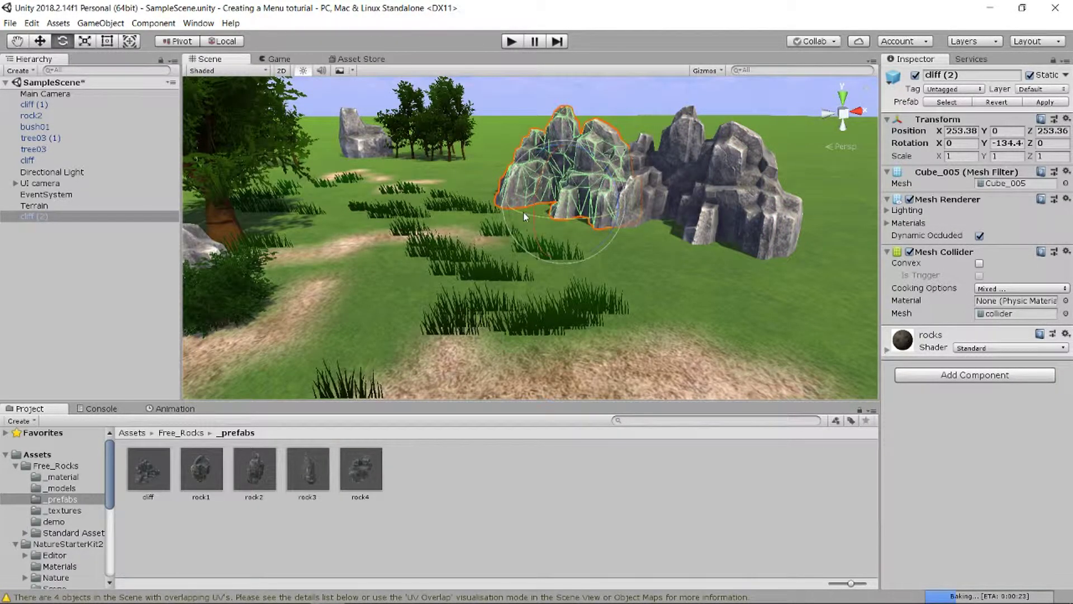
pyautogui.moveTo(523, 212); pyautogui.dragTo(621, 217)
pyautogui.press('q')
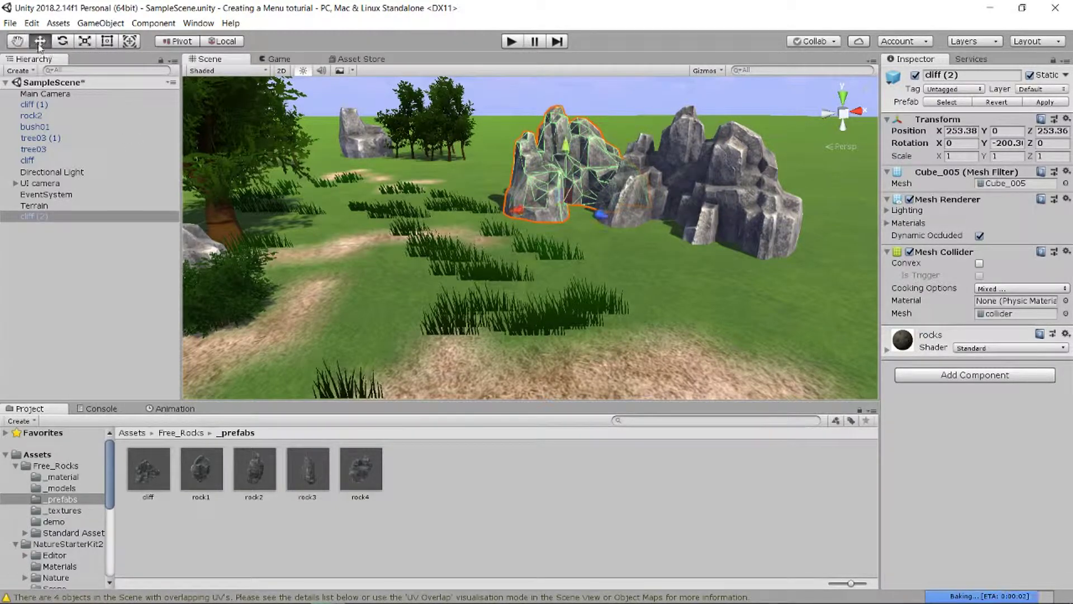
pyautogui.press('w')
pyautogui.moveTo(518, 214); pyautogui.dragTo(588, 248)
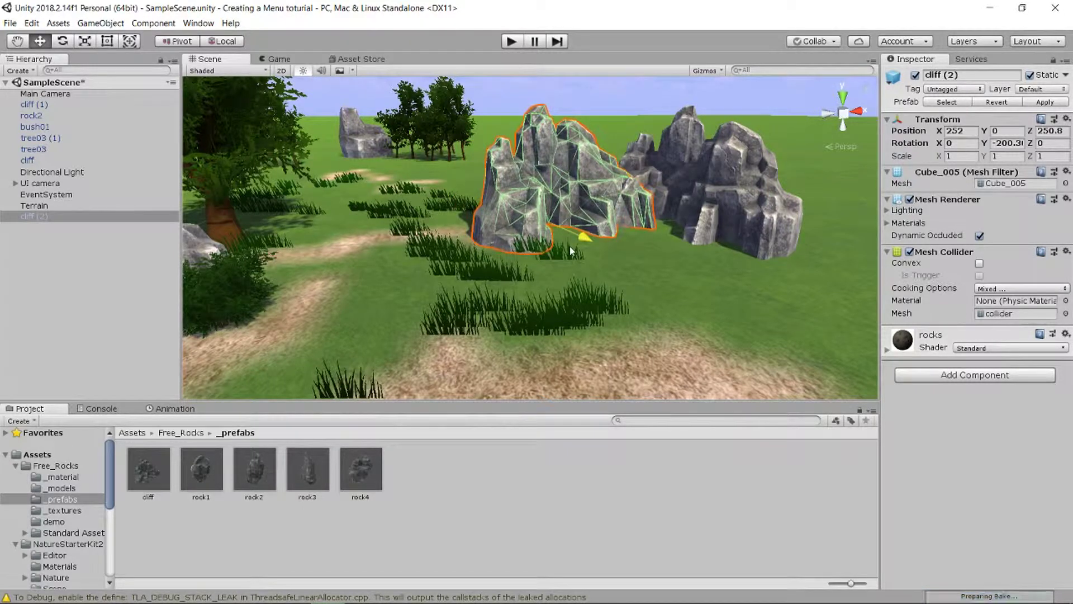
# Reframe the view on the cliffs and duplicate cliff (1) into cliff (3)
pyautogui.click(671, 274)
pyautogui.keyDown('alt'); pyautogui.moveTo(683, 273); pyautogui.dragTo(659, 260); pyautogui.keyUp('alt')
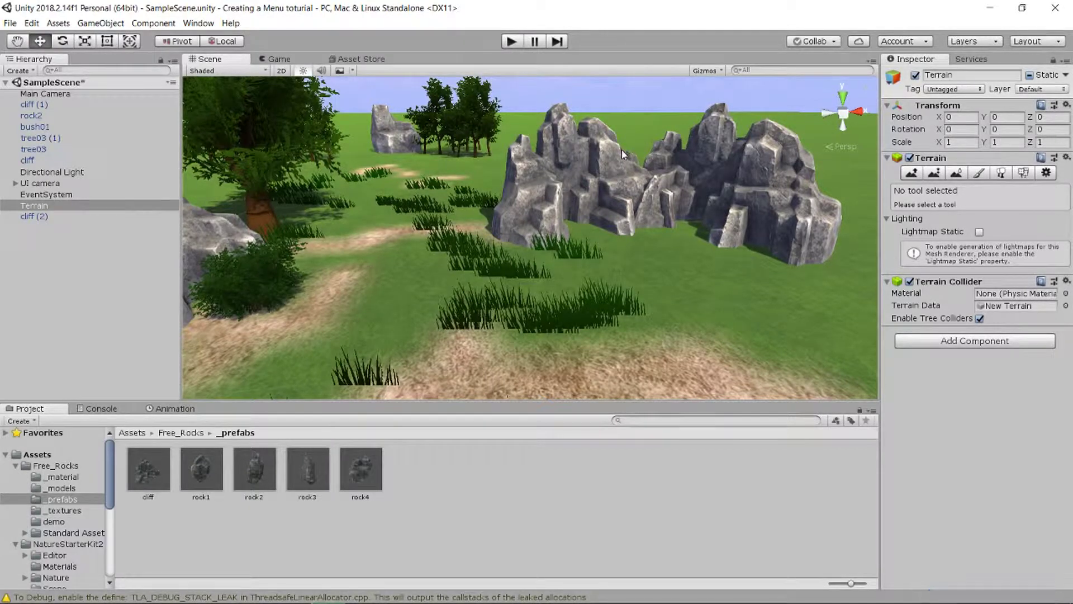
pyautogui.click(738, 208)
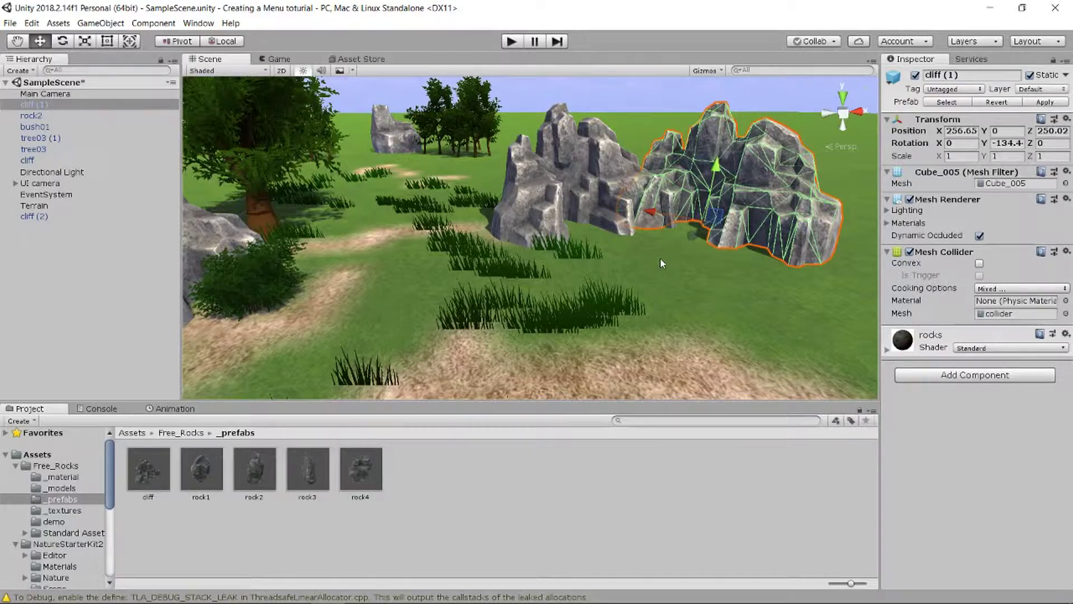
pyautogui.click(17, 41)
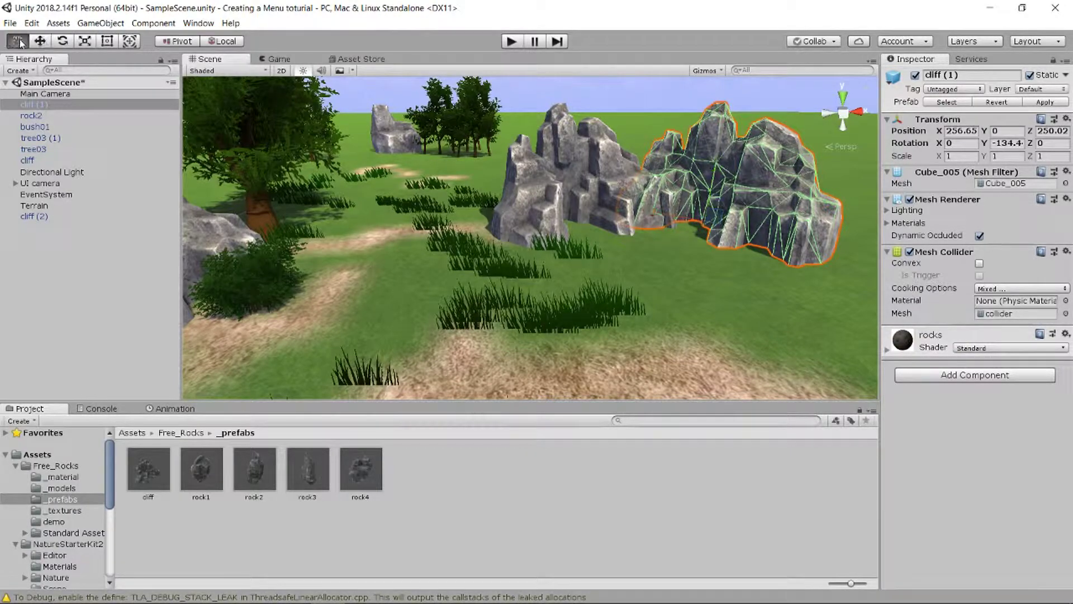
pyautogui.moveTo(568, 252)
pyautogui.mouseDown()
pyautogui.moveTo(523, 68)
pyautogui.moveTo(147, 409)
pyautogui.mouseUp()
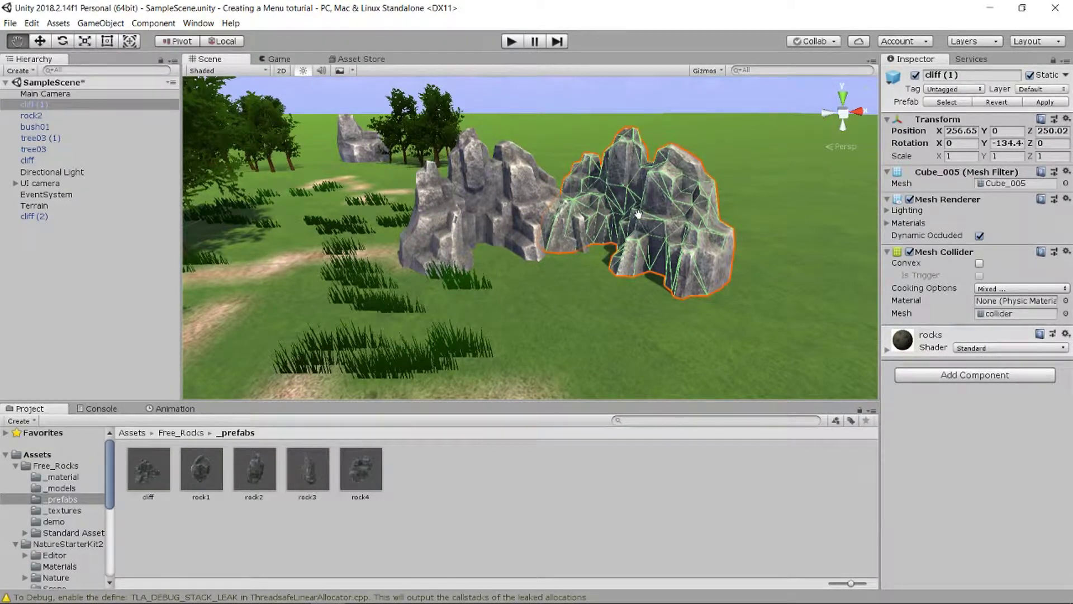
pyautogui.hotkey('ctrl', 'd')
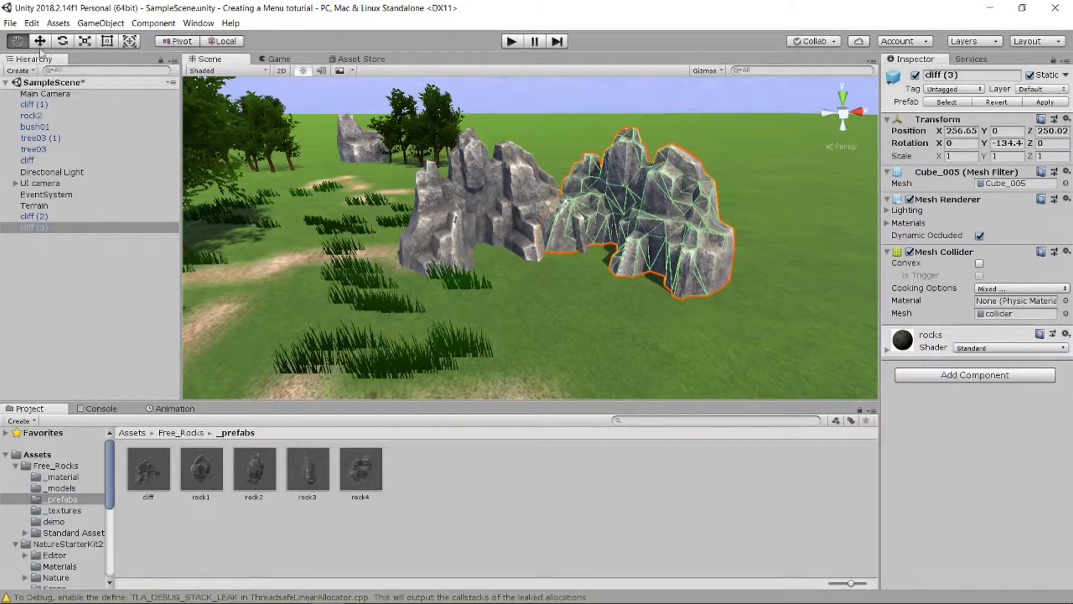
# Set cliff (3) Scale X, Y and Z to 1.5 in the Inspector
pyautogui.click(956, 157)
pyautogui.write('3')
pyautogui.click(1006, 156)
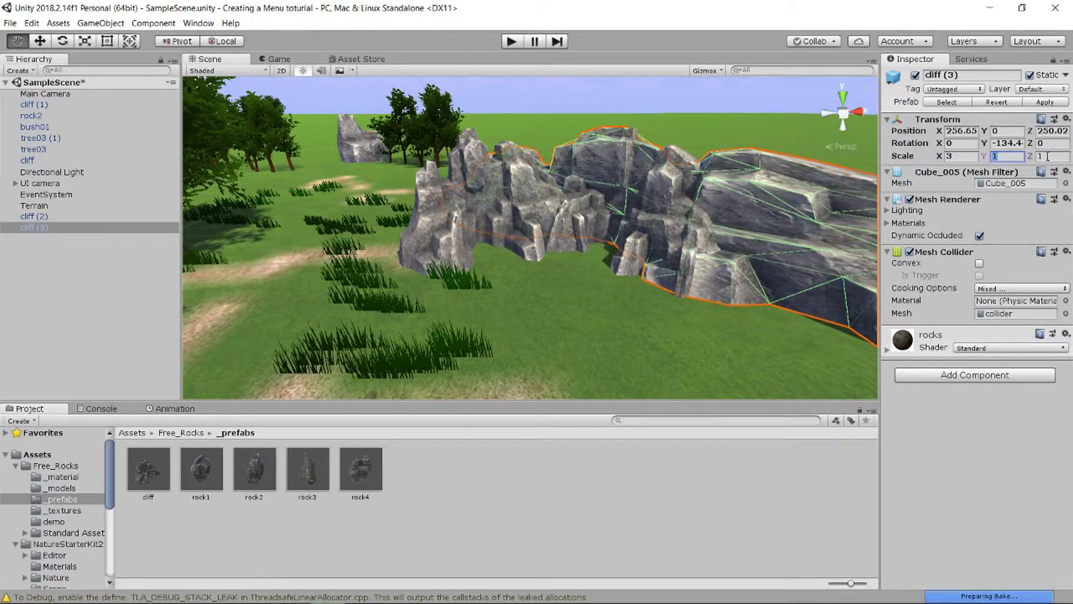
pyautogui.write('3')
pyautogui.click(1054, 156)
pyautogui.write('3')
pyautogui.click(960, 156)
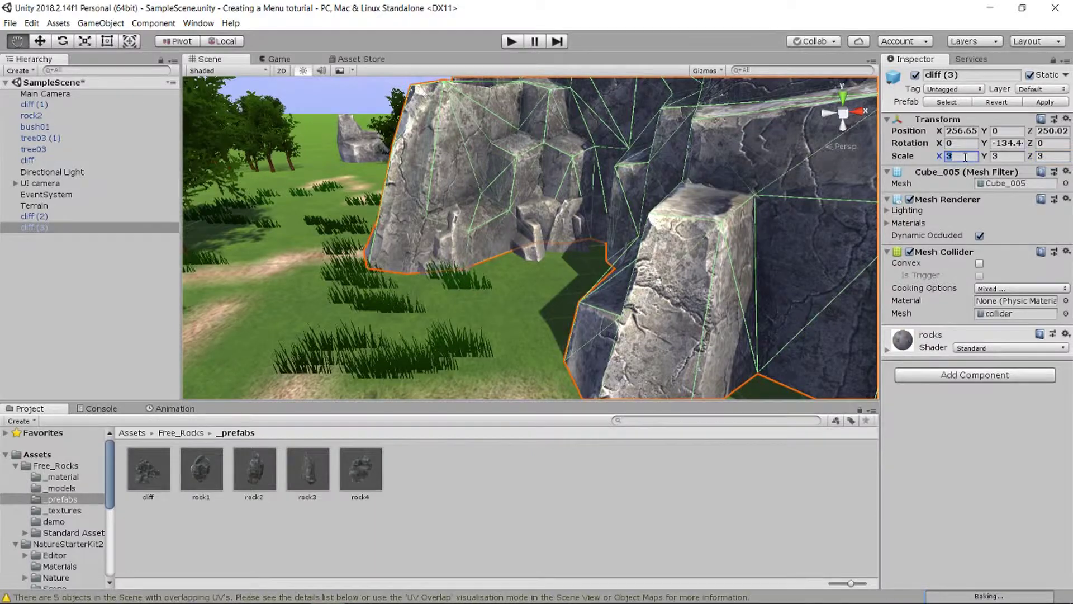
pyautogui.write('2')
pyautogui.click(1006, 156)
pyautogui.write('2')
pyautogui.click(1048, 156)
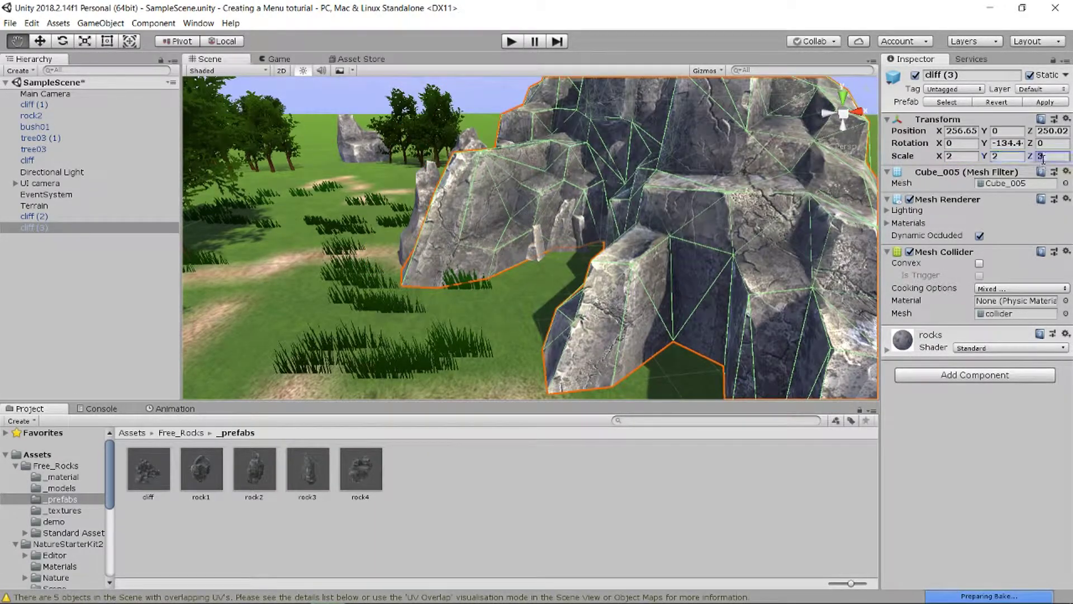
pyautogui.write('2')
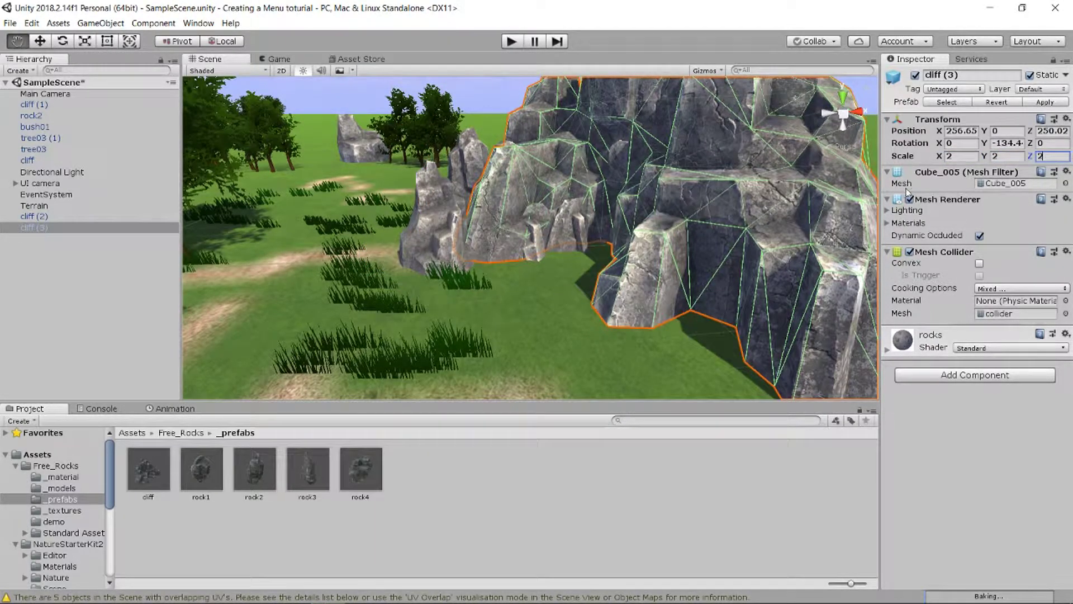
pyautogui.click(954, 157)
pyautogui.write('1.5')
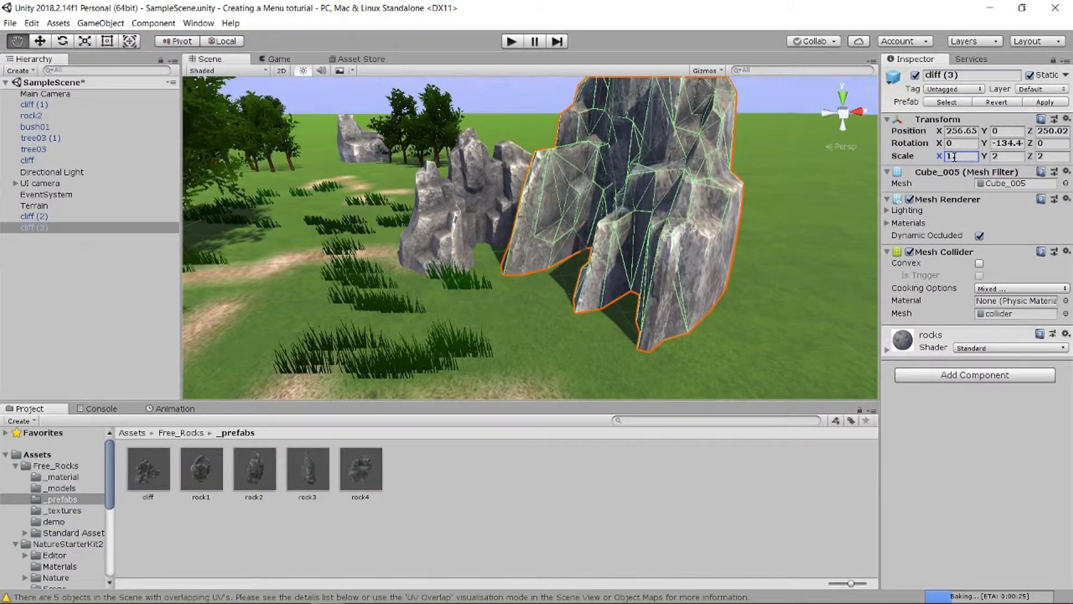
pyautogui.press('Tab')
pyautogui.write('1.5')
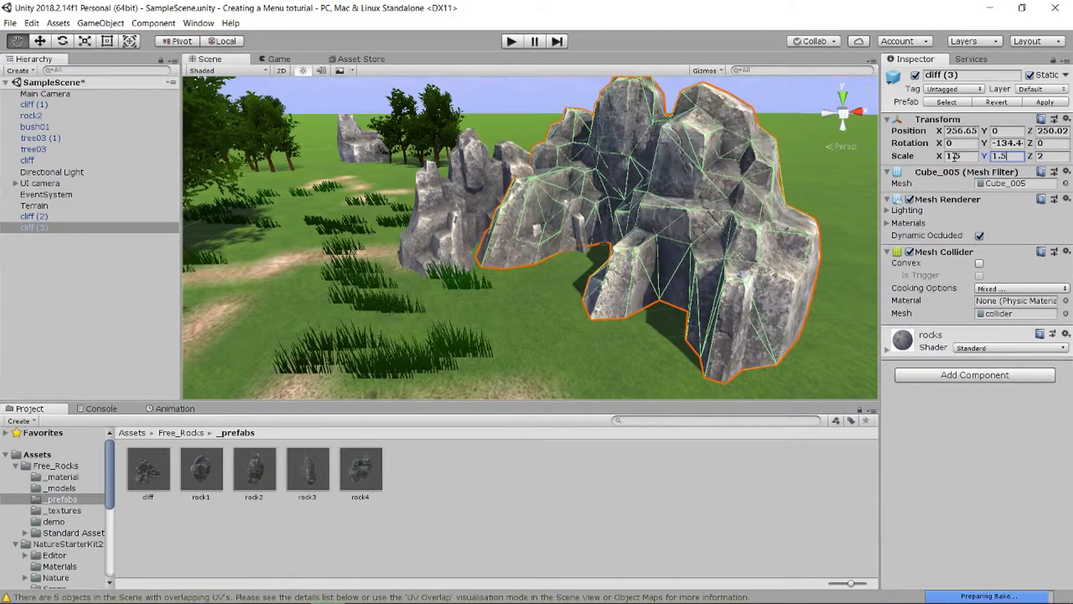
pyautogui.press('Tab')
pyautogui.write('1.5')
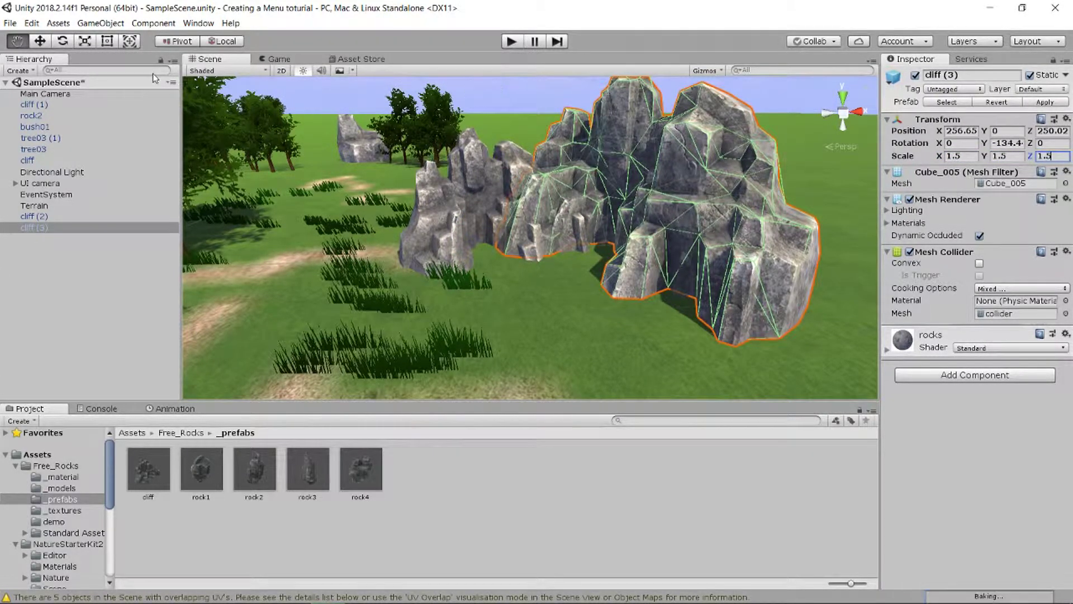
# Shift cliff (3) left and rotate it around its vertical axis
pyautogui.click(40, 41)
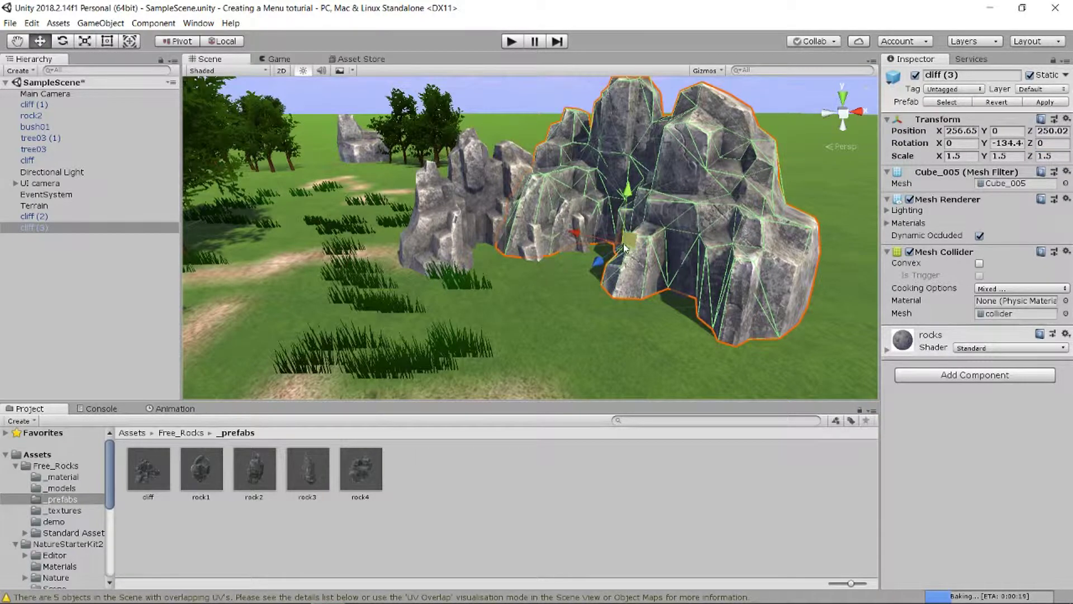
pyautogui.moveTo(626, 249); pyautogui.dragTo(524, 237)
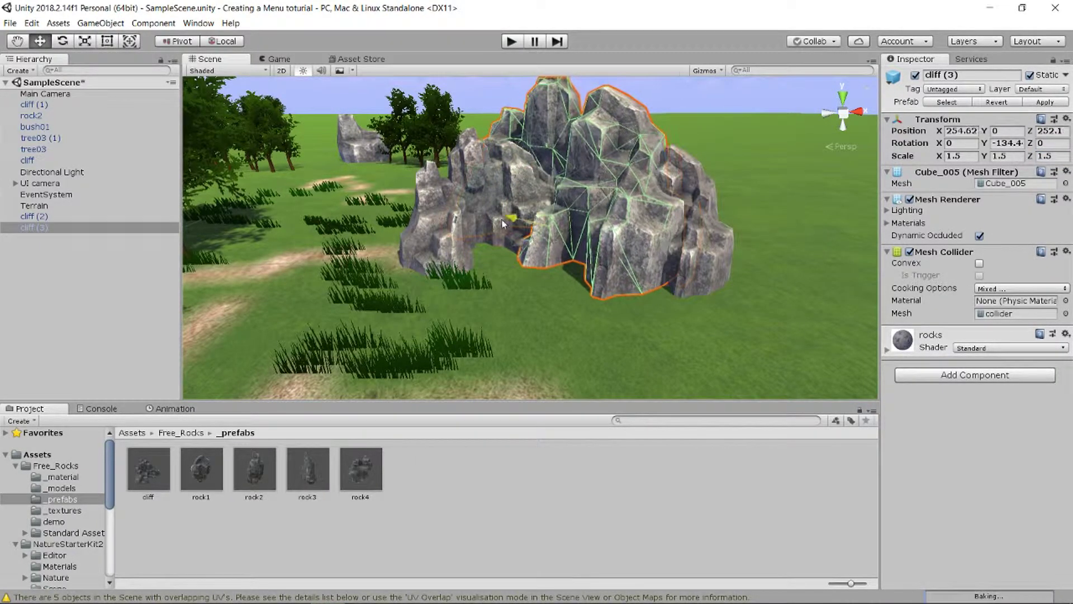
pyautogui.press('e')
pyautogui.moveTo(524, 234); pyautogui.dragTo(608, 249)
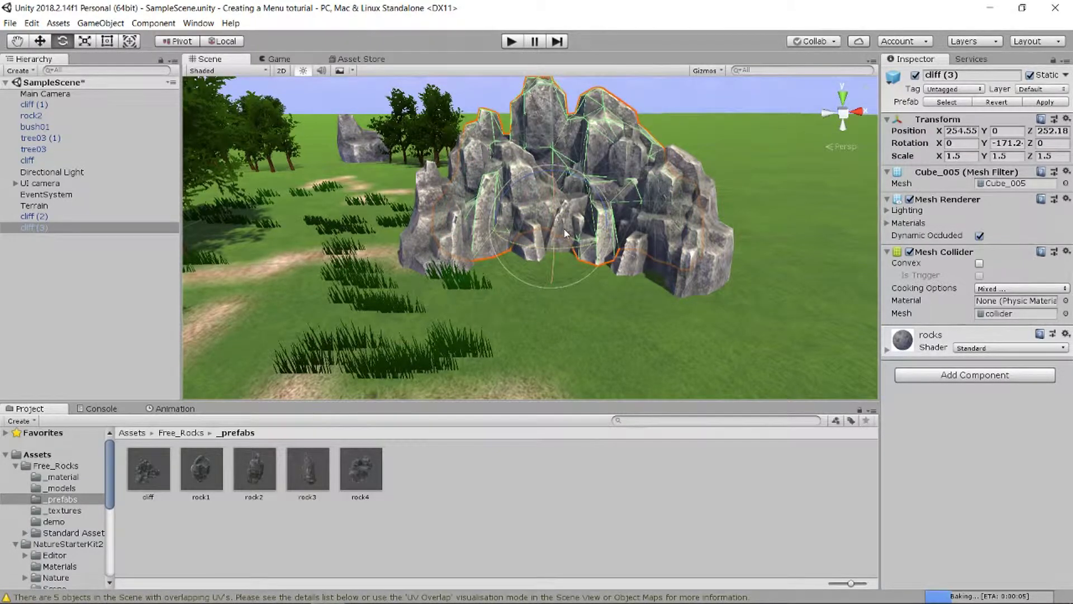
pyautogui.click(622, 321)
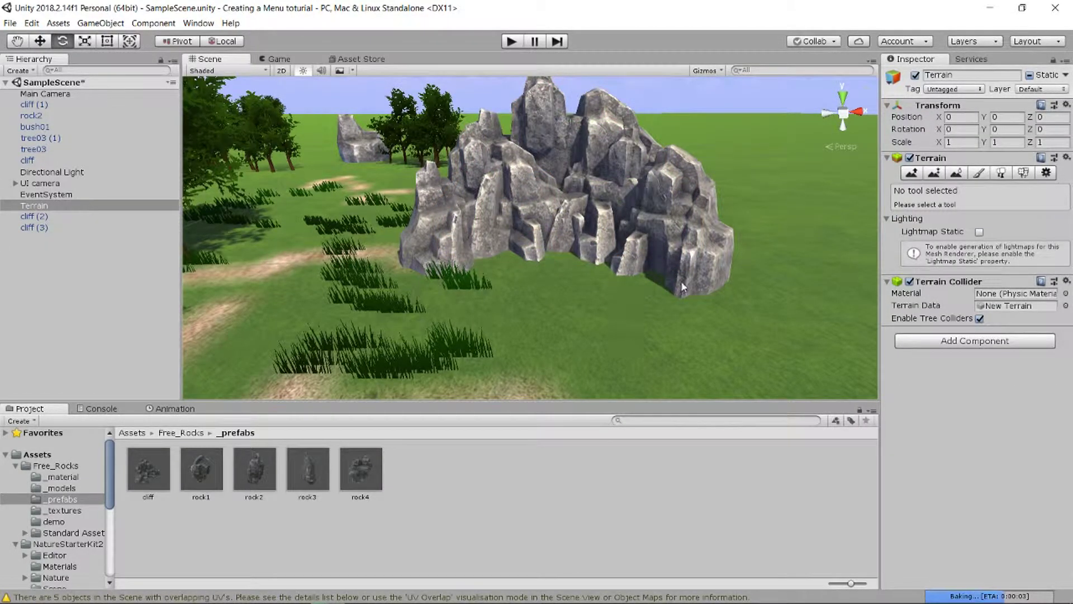
pyautogui.scroll(2, 683, 238)
pyautogui.scroll(1, 683, 238)
pyautogui.scroll(1, 676, 236)
pyautogui.scroll(-1, 676, 230)
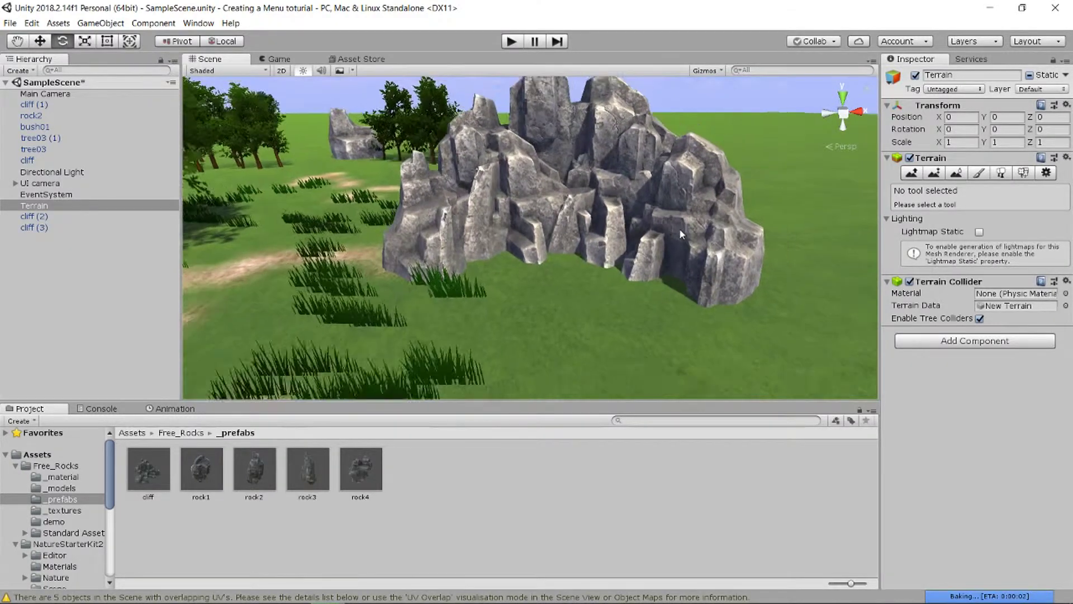
pyautogui.scroll(-1, 680, 228)
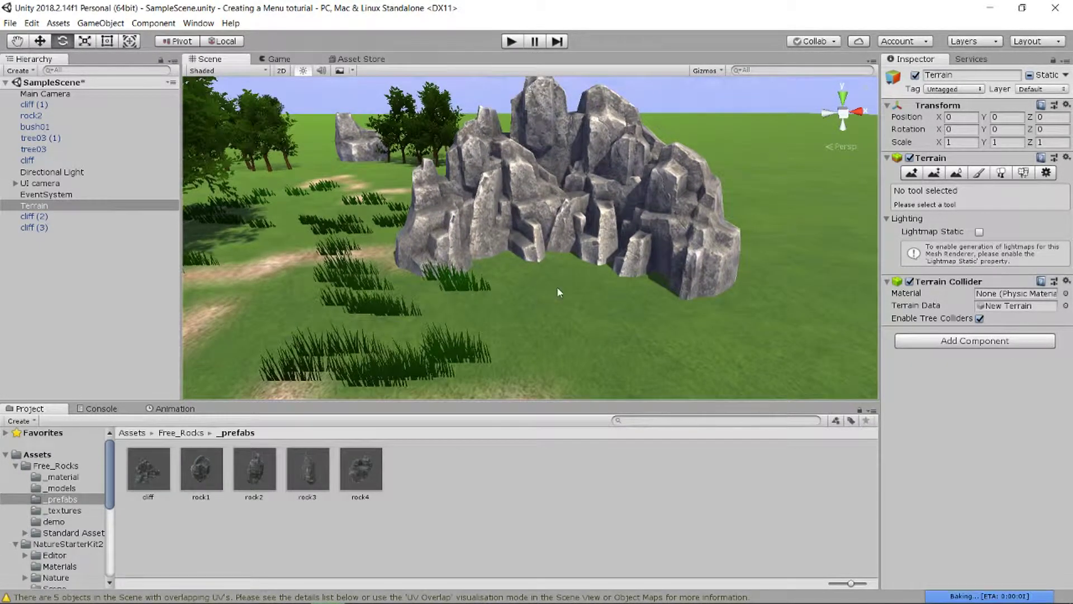
pyautogui.scroll(-1, 547, 288)
pyautogui.scroll(-1, 558, 277)
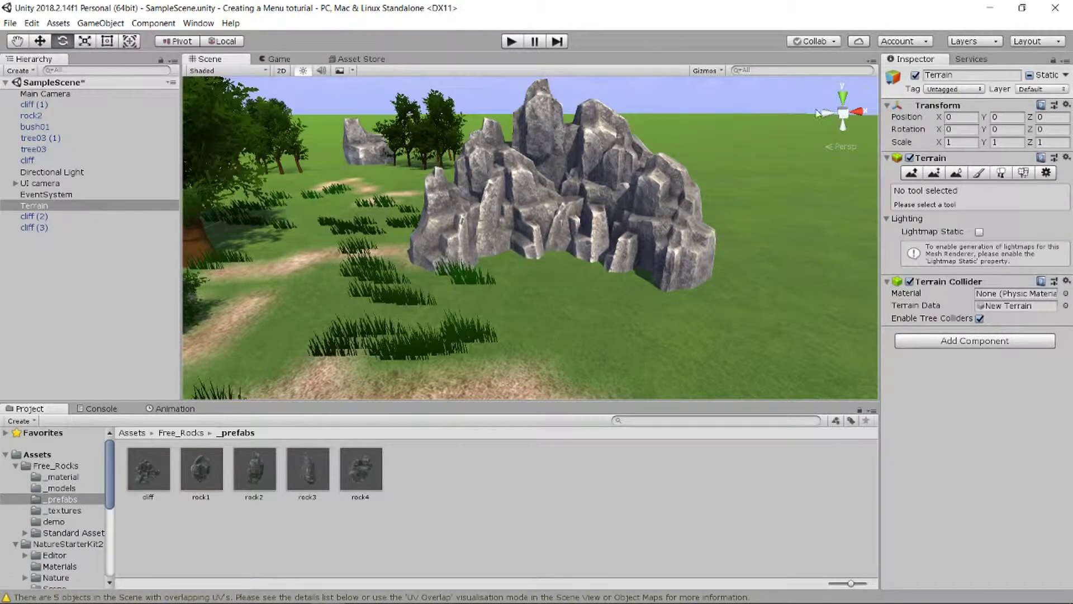
# Activate the terrain's Paint Height tool and raise a spike of ground beside the rocks
pyautogui.click(935, 173)
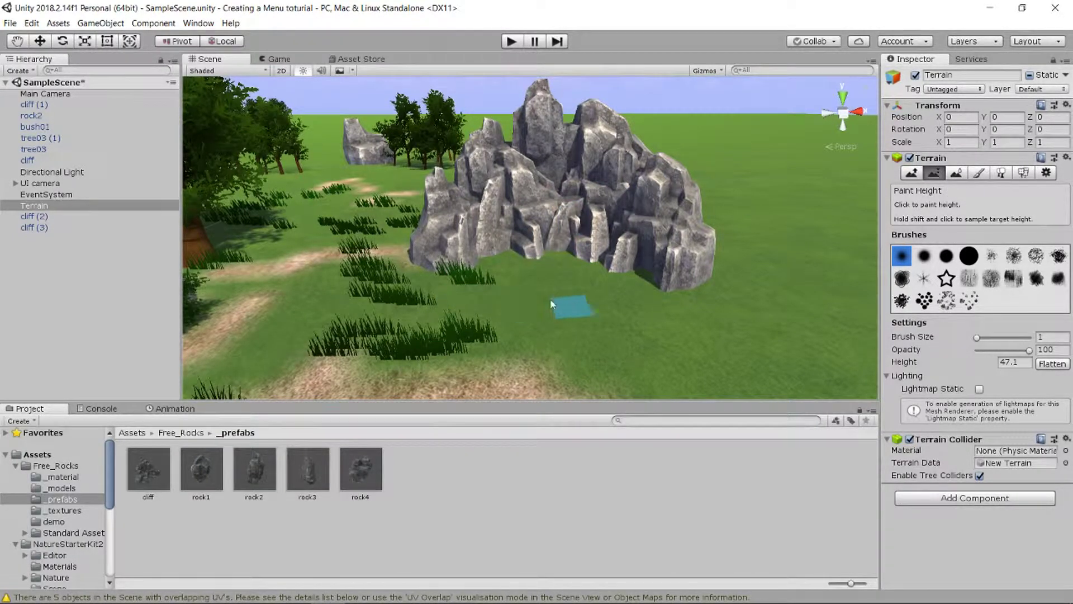
pyautogui.click(550, 299)
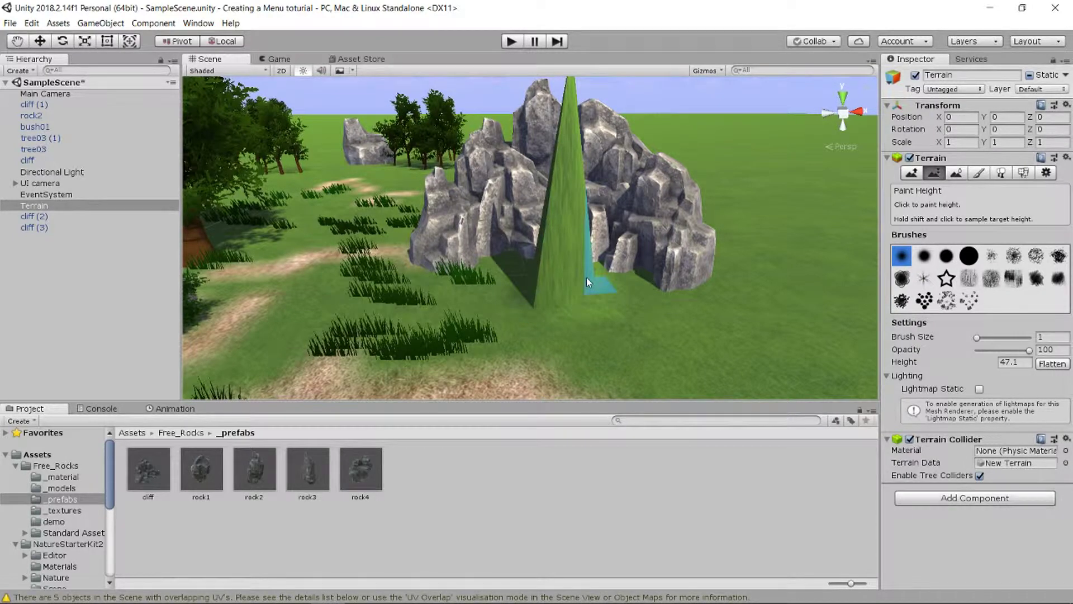
# Undo the terrain spike and brush the mound before the rocks at height 1
pyautogui.hotkey('ctrl', 'z')
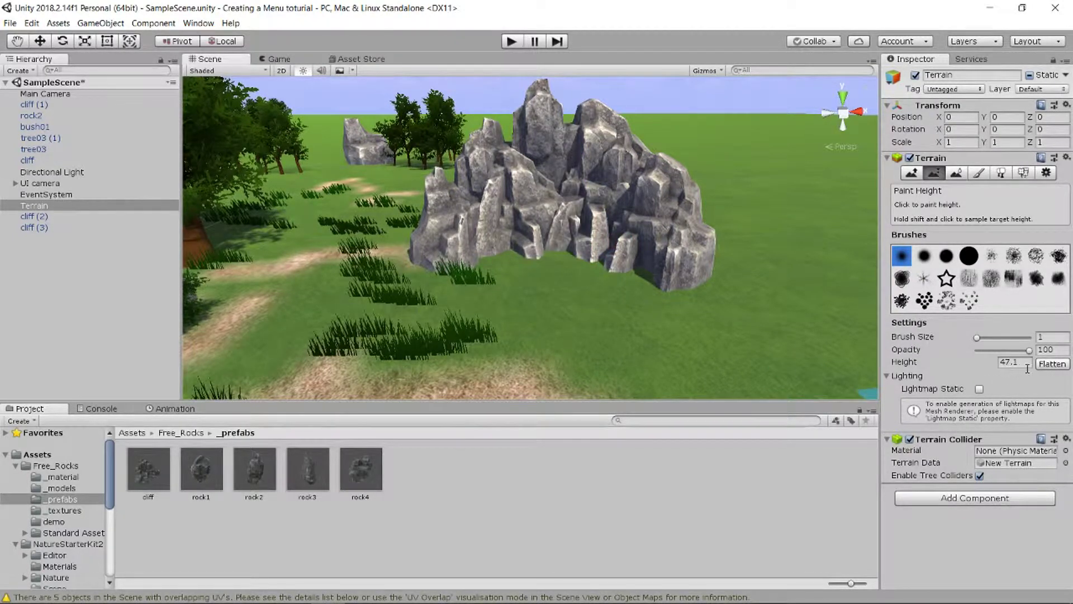
pyautogui.click(1018, 363)
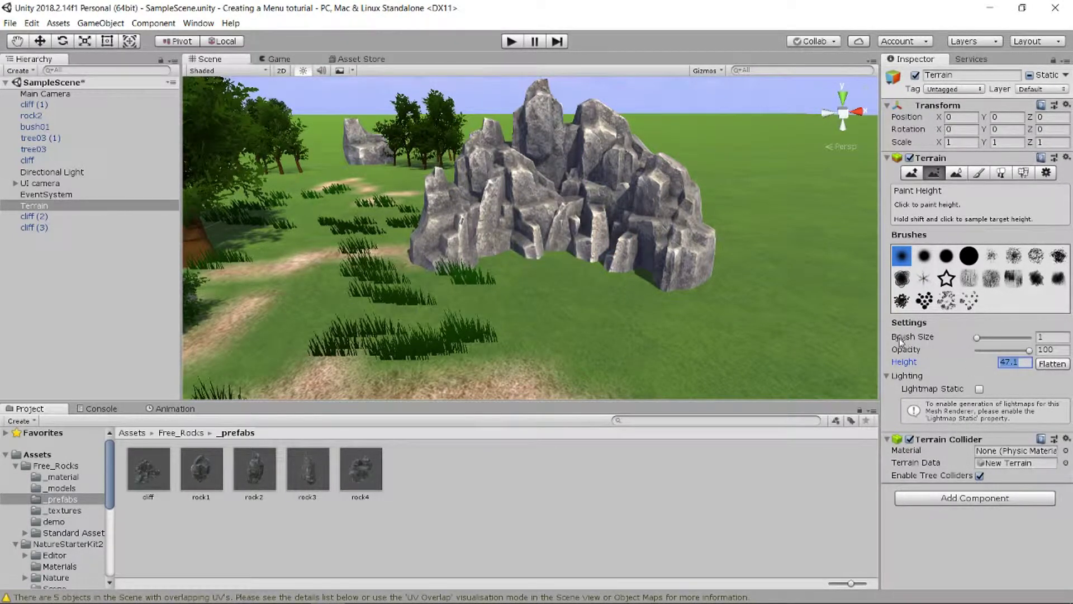
pyautogui.write('1')
pyautogui.click(544, 277)
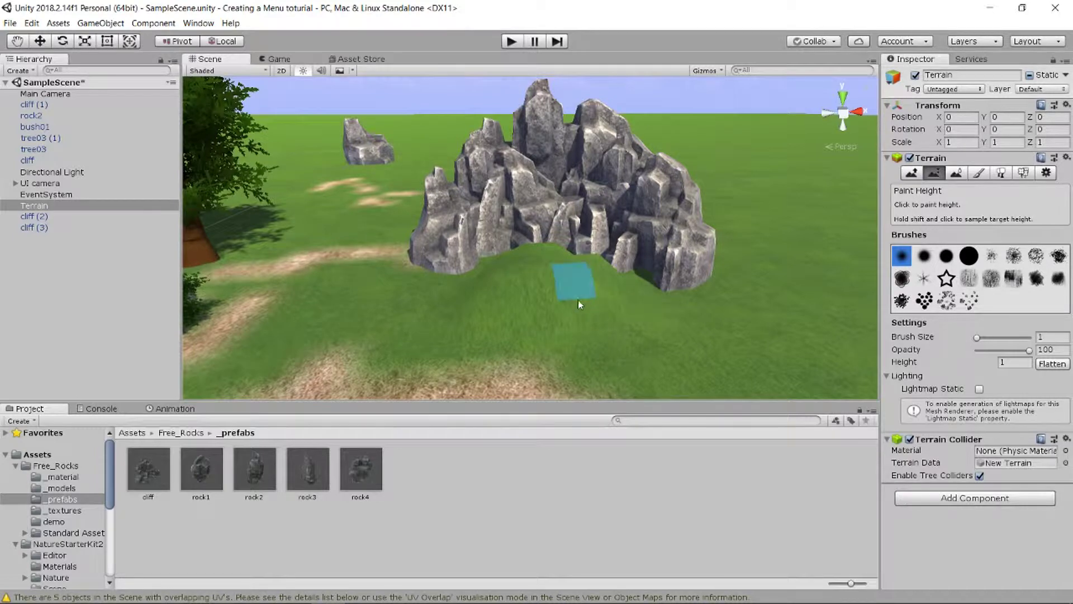
pyautogui.moveTo(592, 293); pyautogui.dragTo(649, 288)
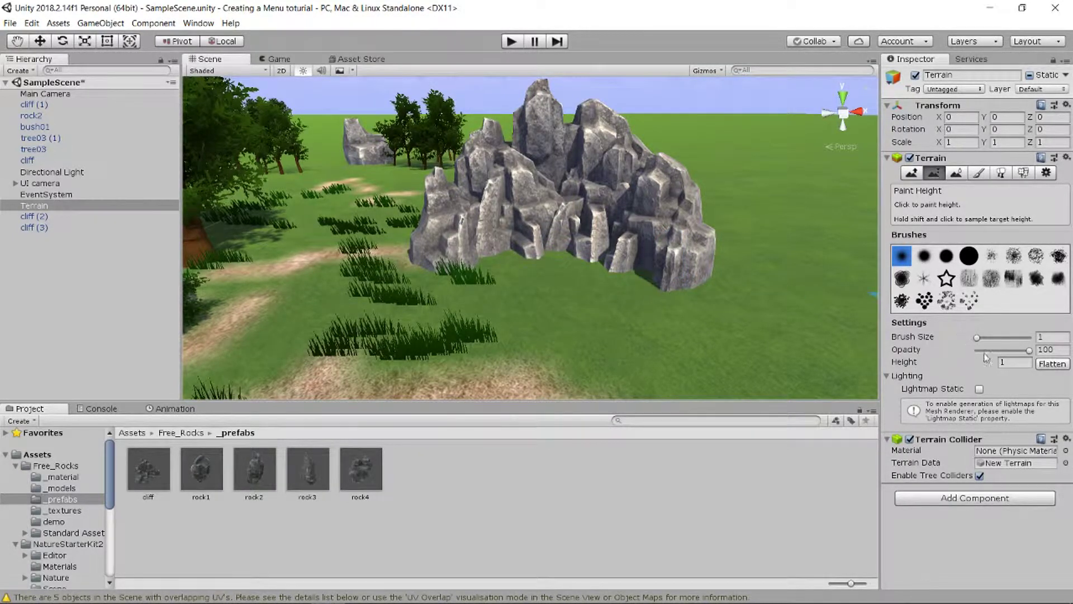
# Repaint the ground before the rocks at target heights 0.2, then 0.3
pyautogui.click(1014, 362)
pyautogui.write('.2')
pyautogui.click(553, 288)
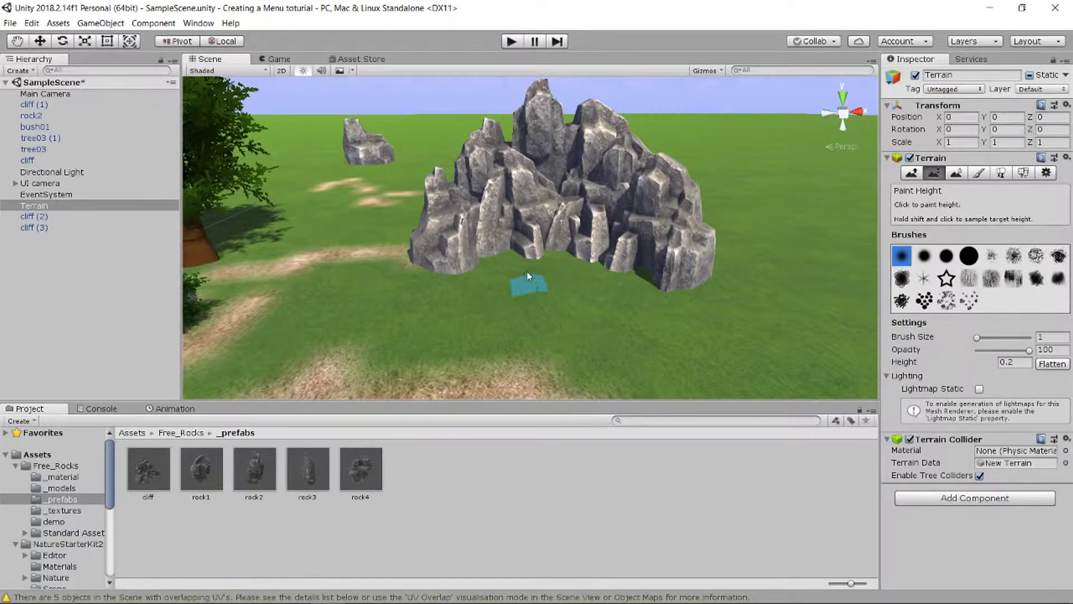
pyautogui.keyDown('alt'); pyautogui.moveTo(536, 280); pyautogui.dragTo(534, 297); pyautogui.keyUp('alt')
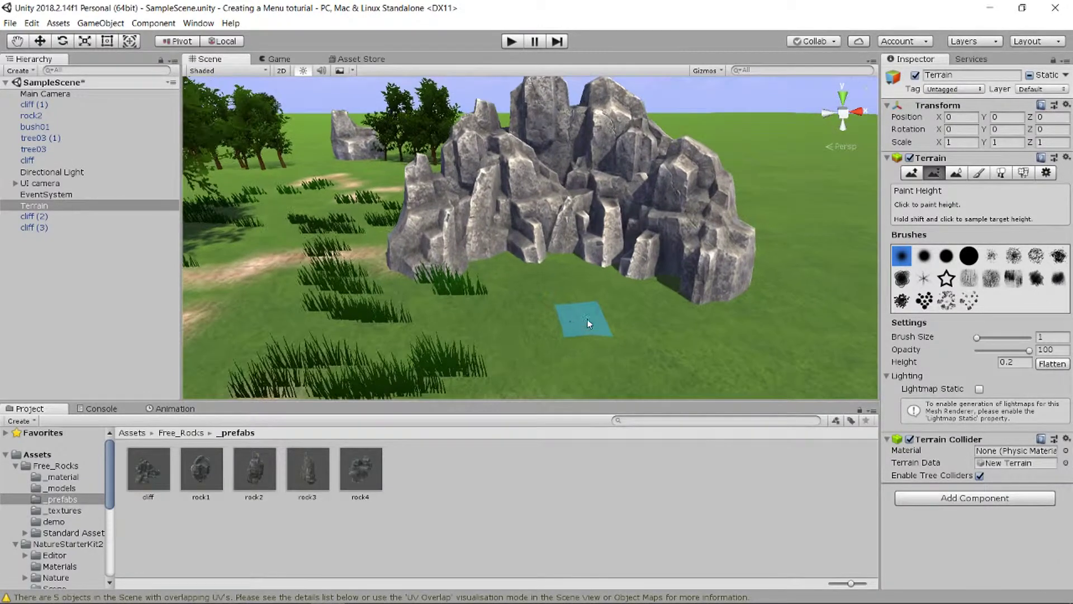
pyautogui.click(1017, 364)
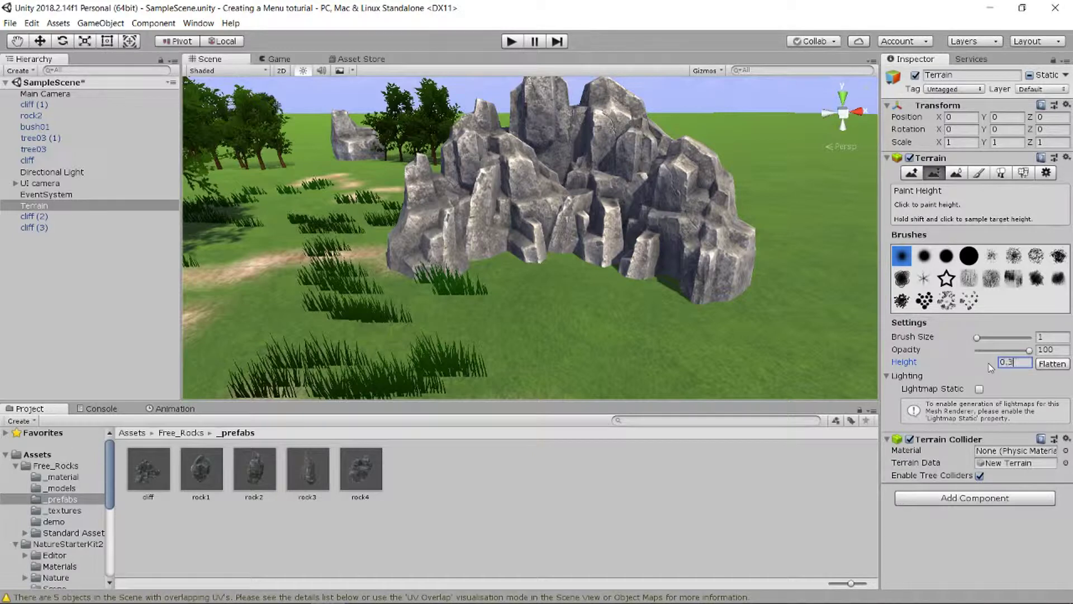
pyautogui.write('0.3')
pyautogui.click(554, 305)
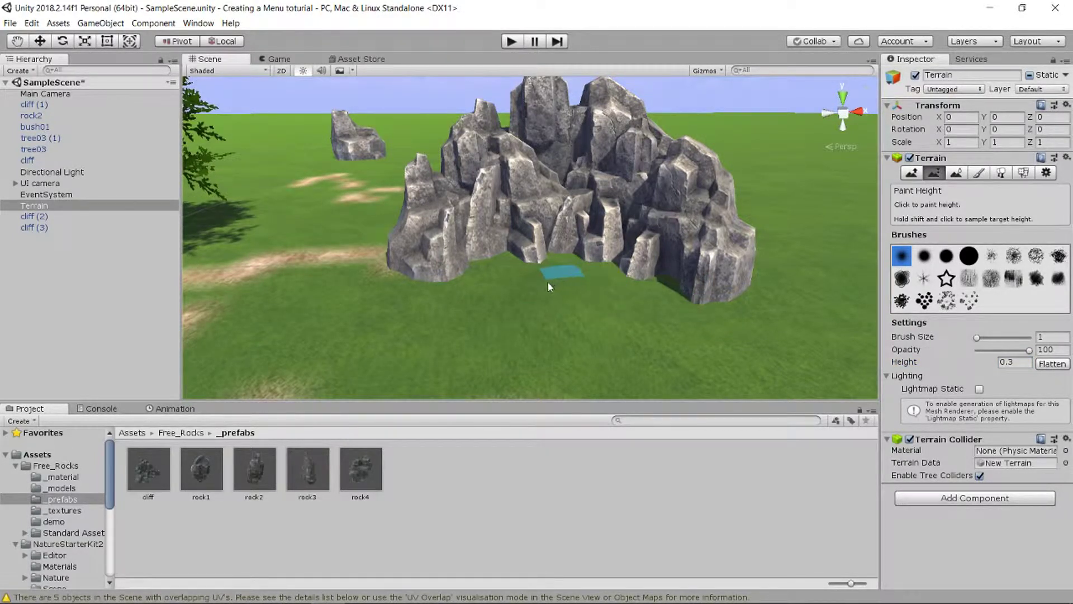
pyautogui.scroll(-2, 571, 300)
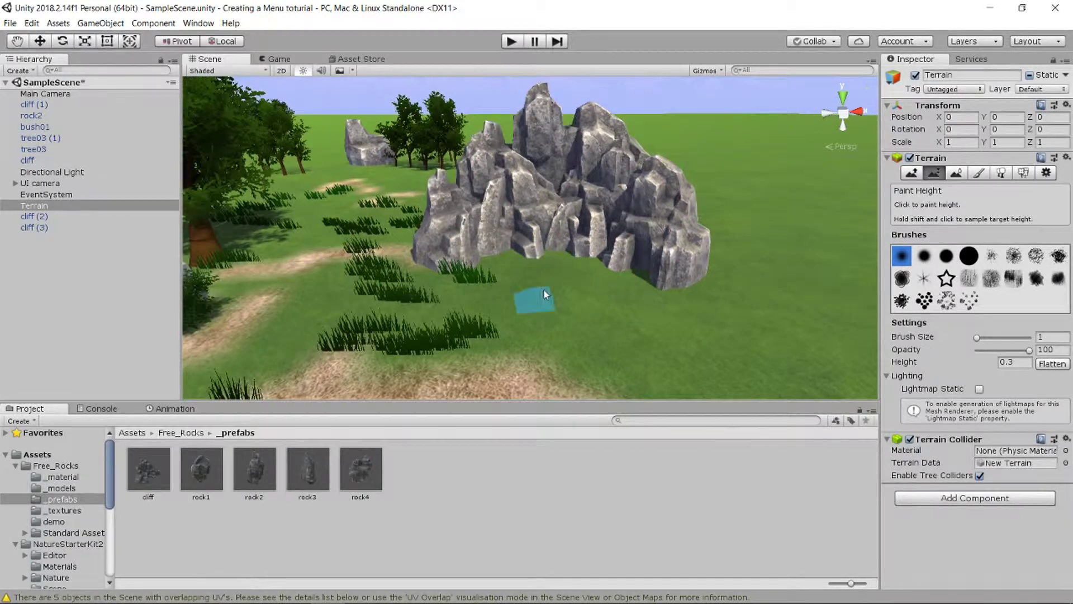
pyautogui.moveTo(543, 289); pyautogui.dragTo(562, 283)
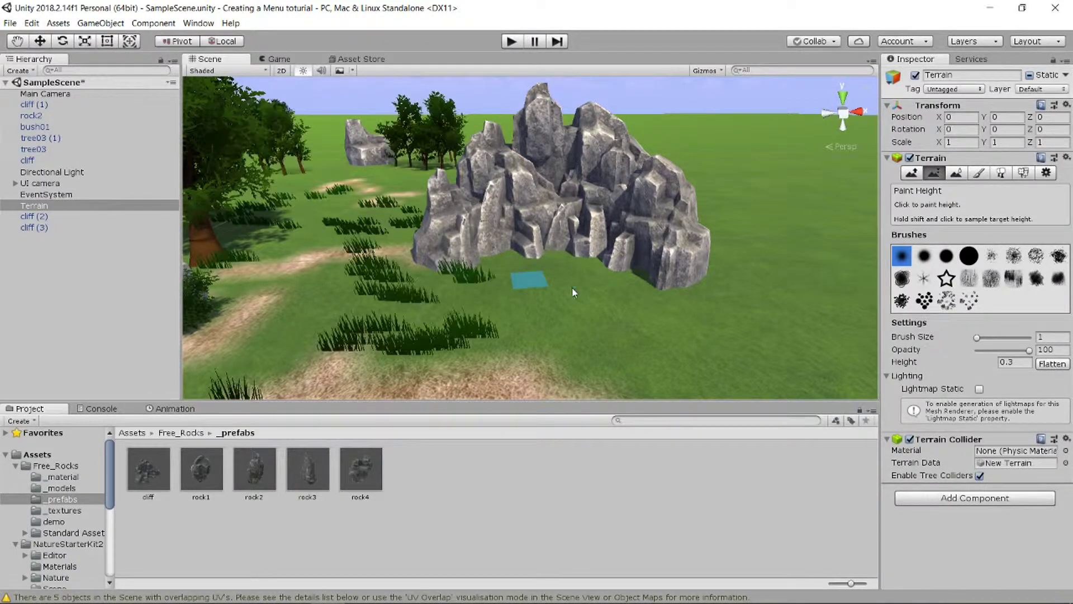
pyautogui.moveTo(616, 294)
pyautogui.keyDown('alt'); pyautogui.mouseDown()
pyautogui.moveTo(691, 244)
pyautogui.moveTo(576, 288)
pyautogui.mouseUp(); pyautogui.keyUp('alt')
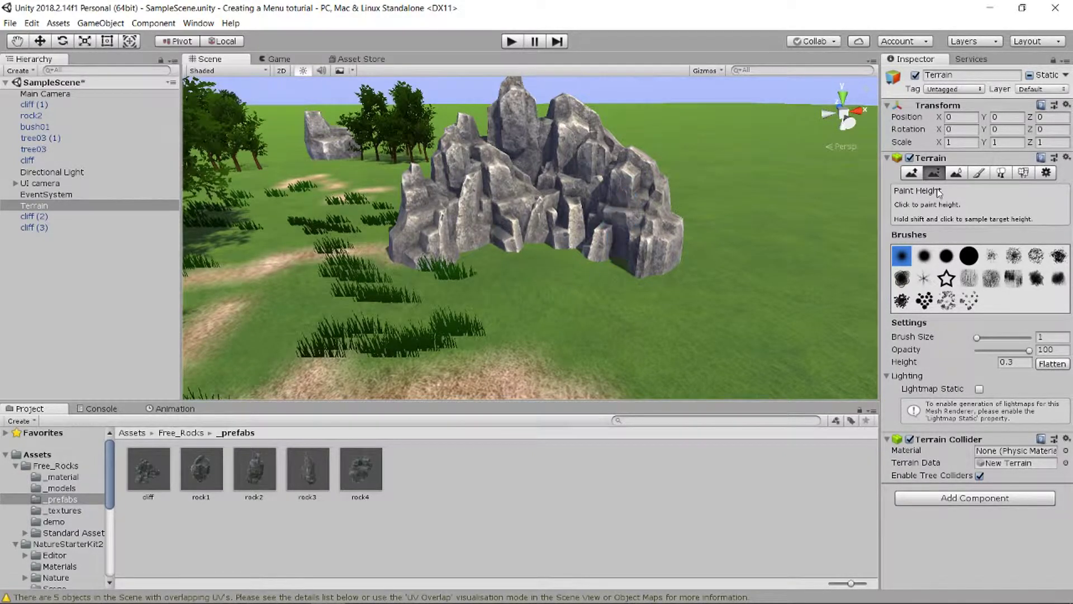
pyautogui.click(979, 172)
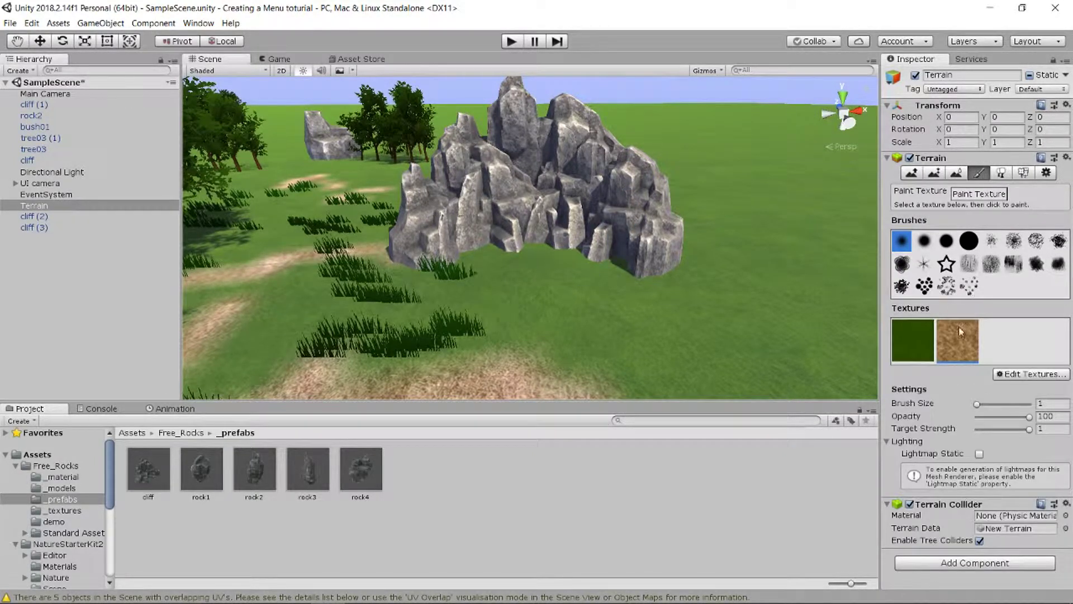
# Add the ground_diff rocky texture as a terrain layer and select it for painting
pyautogui.click(1010, 375)
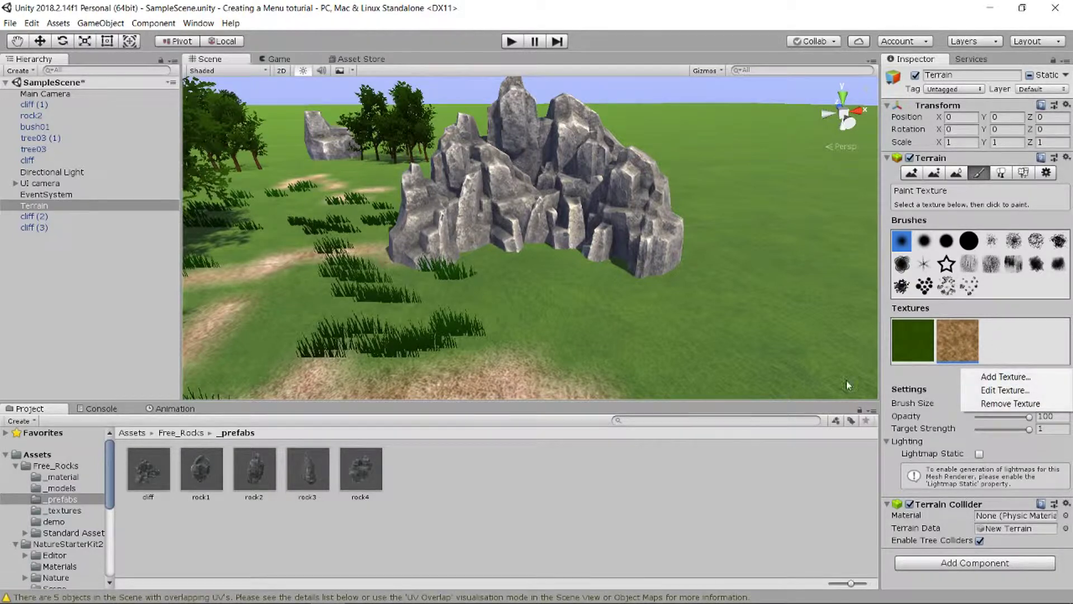
pyautogui.click(1005, 380)
pyautogui.click(82, 97)
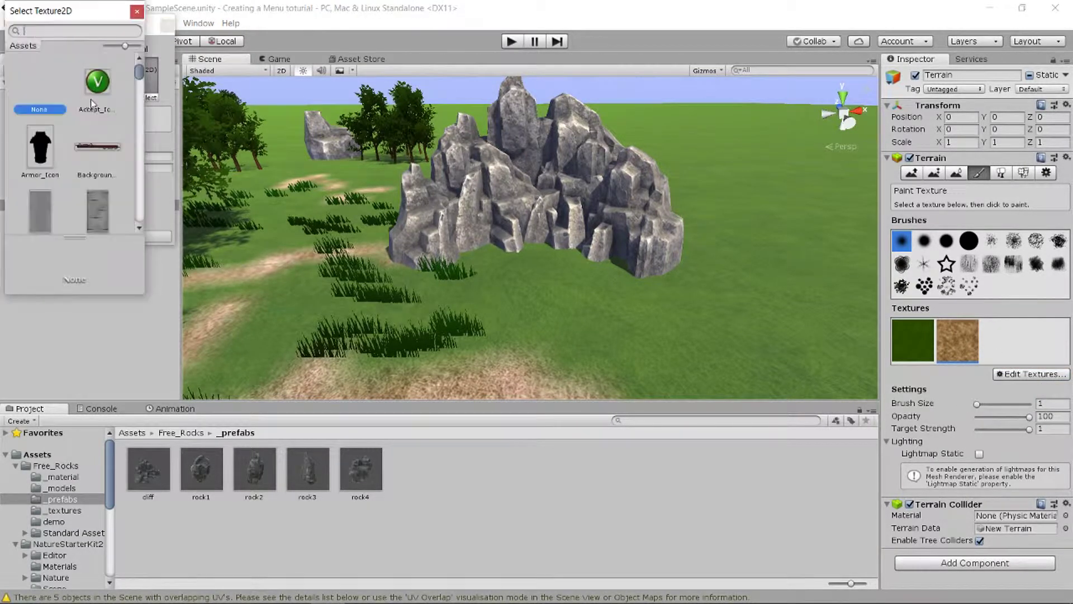
pyautogui.scroll(-2, 109, 110)
pyautogui.scroll(-2, 111, 108)
pyautogui.scroll(-2, 111, 109)
pyautogui.scroll(-2, 111, 110)
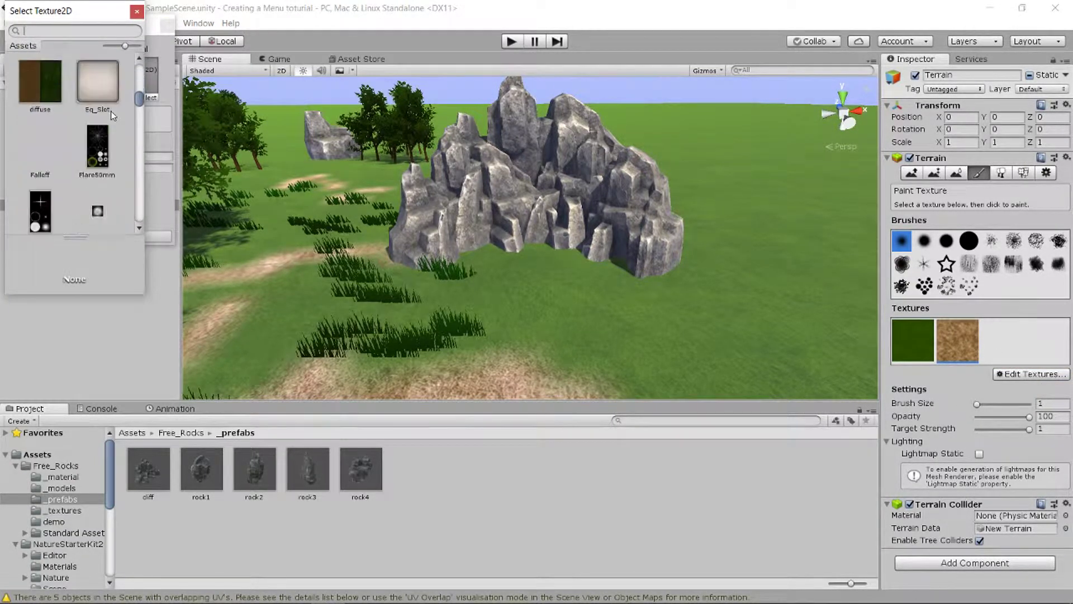
pyautogui.scroll(-2, 111, 111)
pyautogui.scroll(-2, 111, 115)
pyautogui.scroll(-2, 110, 119)
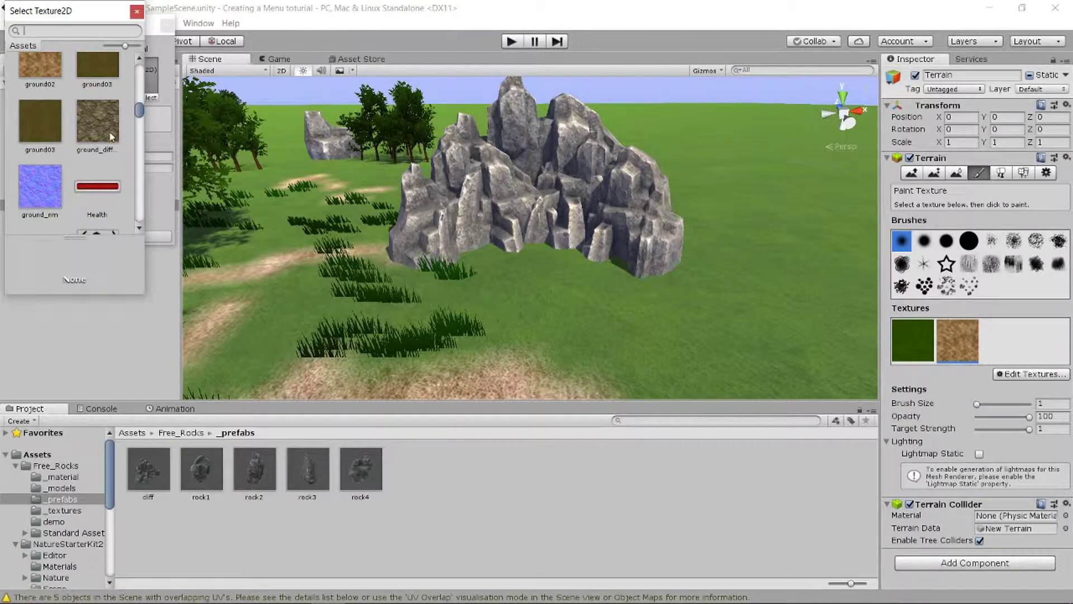
pyautogui.click(101, 119)
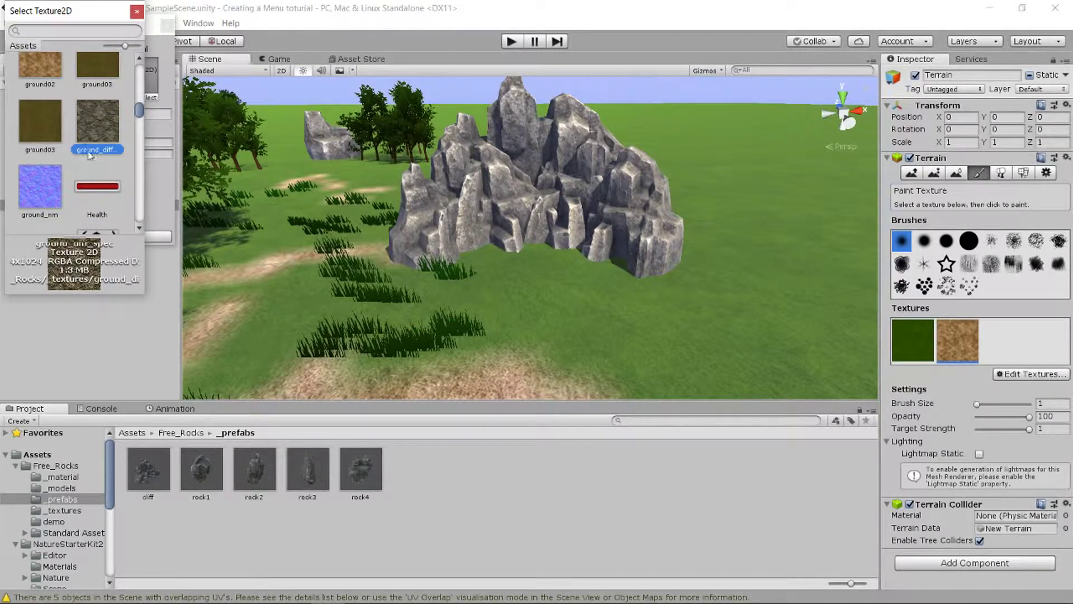
pyautogui.doubleClick(98, 136)
pyautogui.click(144, 237)
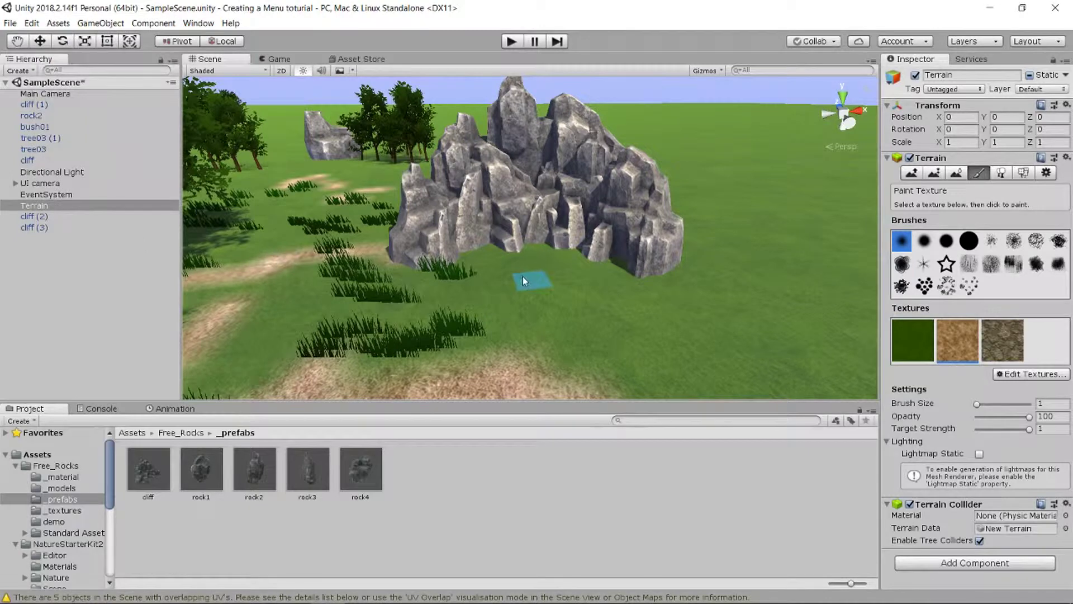
pyautogui.click(998, 334)
# Brush a dense rocky-ground patch before the big rock and orbit to view it
pyautogui.moveTo(547, 270)
pyautogui.mouseDown()
pyautogui.moveTo(517, 272)
pyautogui.moveTo(555, 275)
pyautogui.mouseUp()
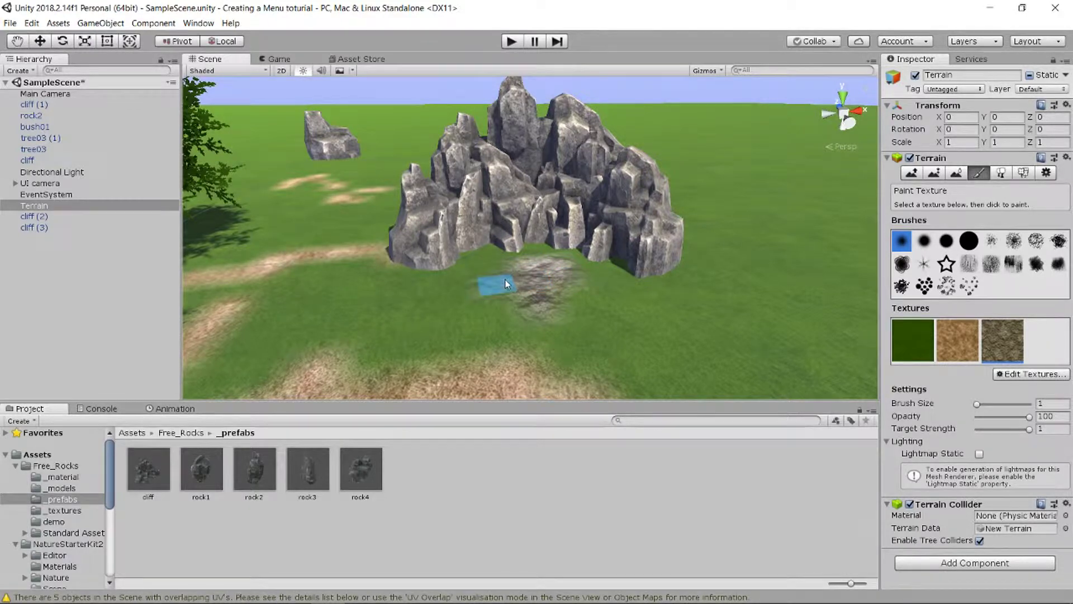
pyautogui.moveTo(570, 290)
pyautogui.mouseDown()
pyautogui.moveTo(571, 299)
pyautogui.moveTo(503, 309)
pyautogui.moveTo(554, 294)
pyautogui.mouseUp()
pyautogui.moveTo(565, 295)
pyautogui.mouseDown(button='right')
pyautogui.moveTo(586, 341)
pyautogui.moveTo(567, 263)
pyautogui.mouseUp(button='right')
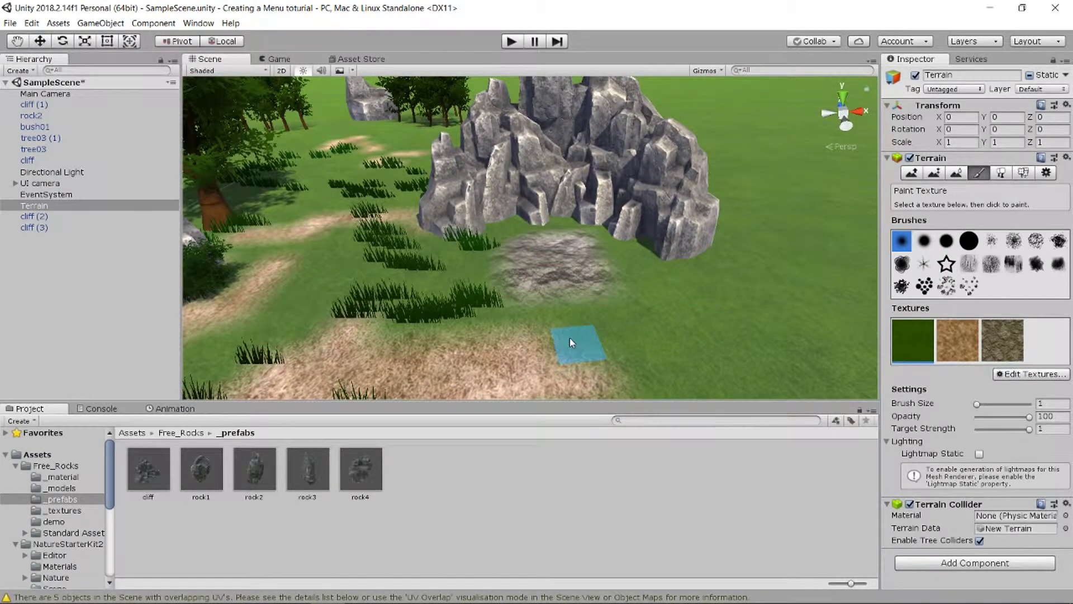
pyautogui.moveTo(663, 285)
pyautogui.mouseDown(button='right')
pyautogui.moveTo(716, 239)
pyautogui.moveTo(657, 229)
pyautogui.mouseUp(button='right')
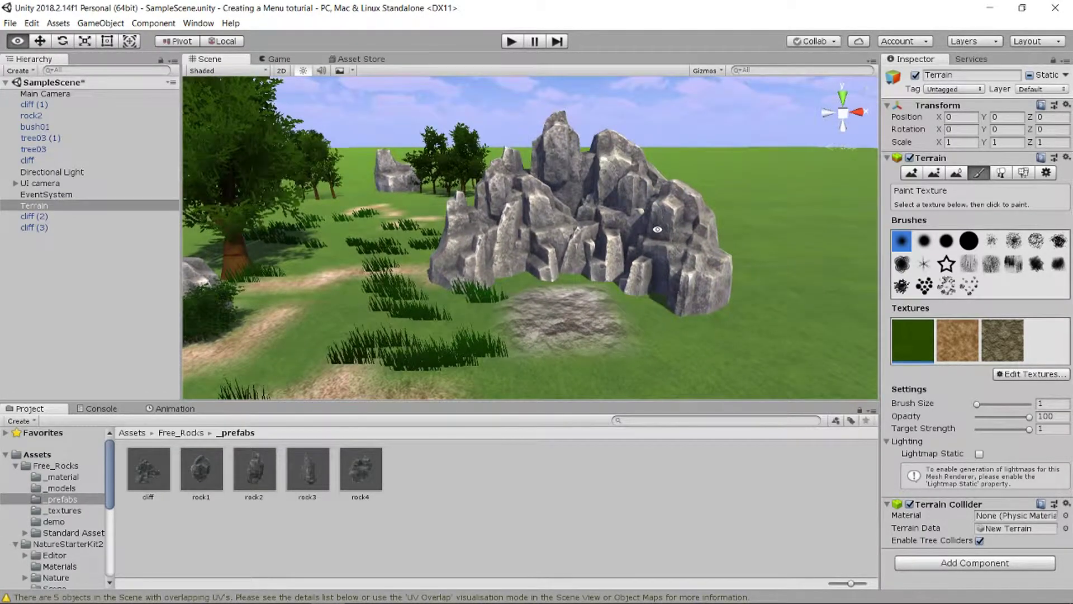
pyautogui.scroll(3, 651, 285)
pyautogui.scroll(2, 663, 298)
pyautogui.scroll(-3, 659, 300)
pyautogui.scroll(3, 659, 300)
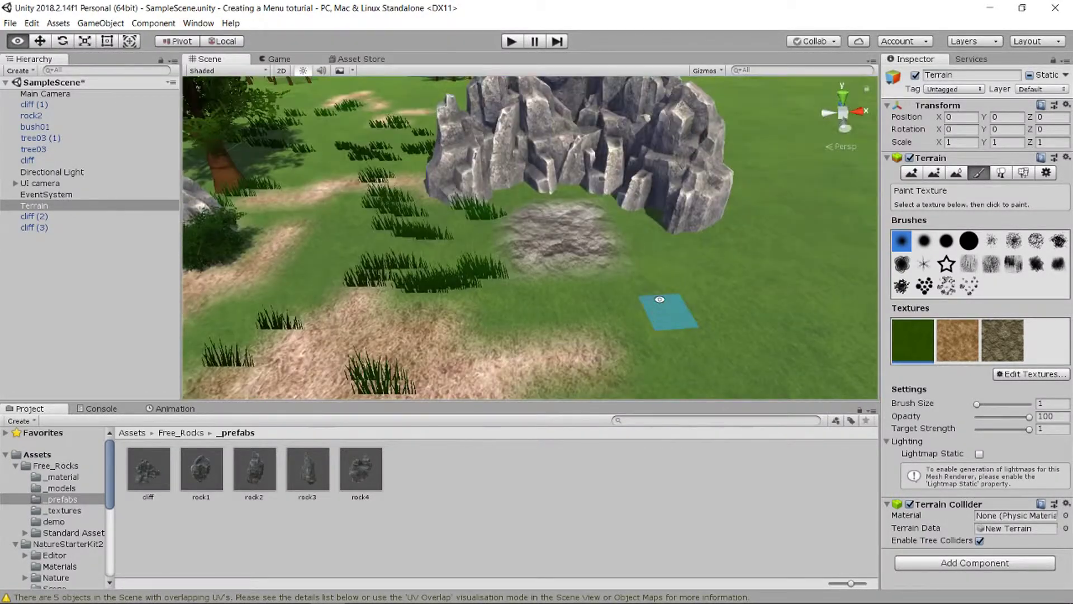
pyautogui.scroll(-4, 659, 300)
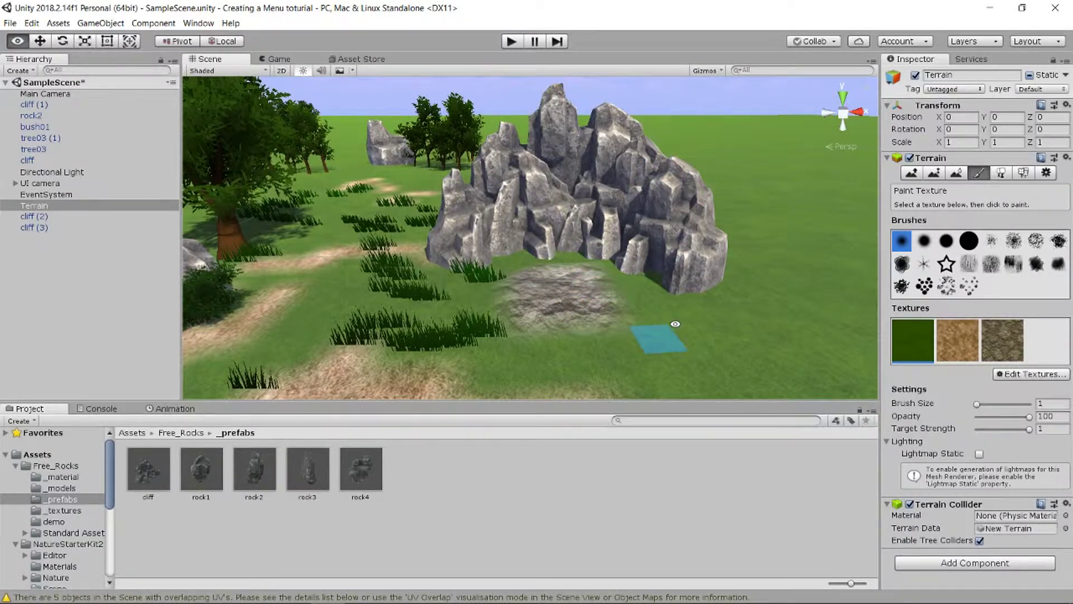
pyautogui.moveTo(675, 323); pyautogui.dragTo(681, 292, button='right')
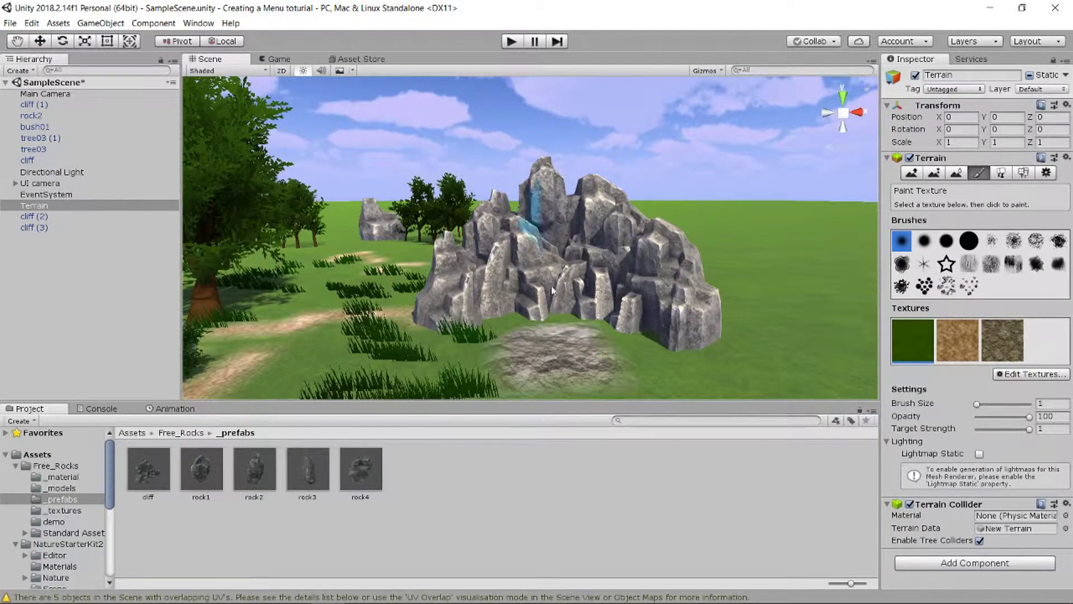
# Inspect the EventSystem and UI camera settings
pyautogui.click(47, 194)
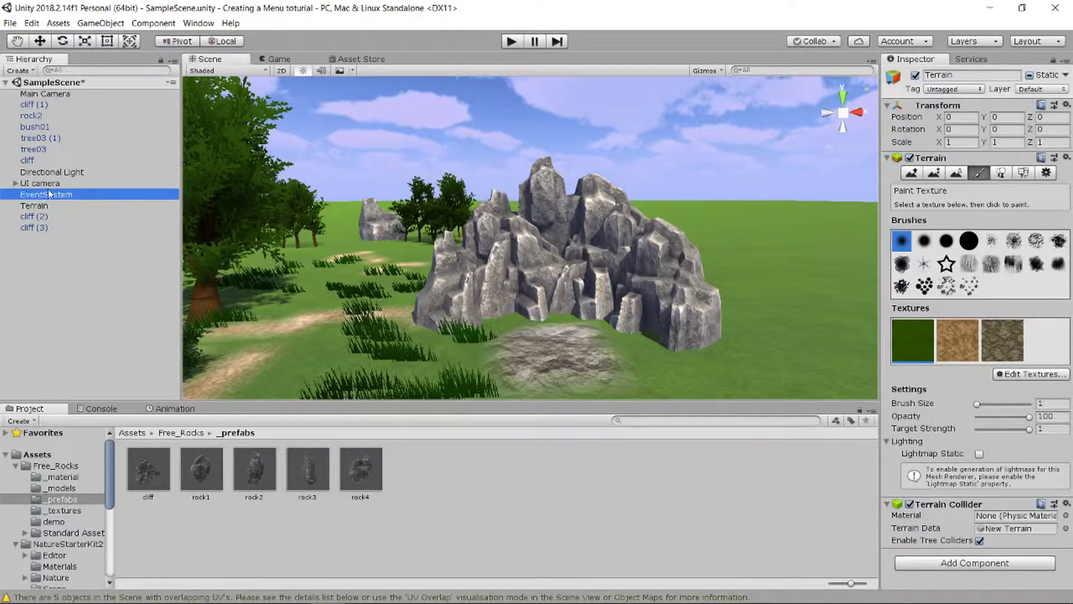
pyautogui.click(54, 183)
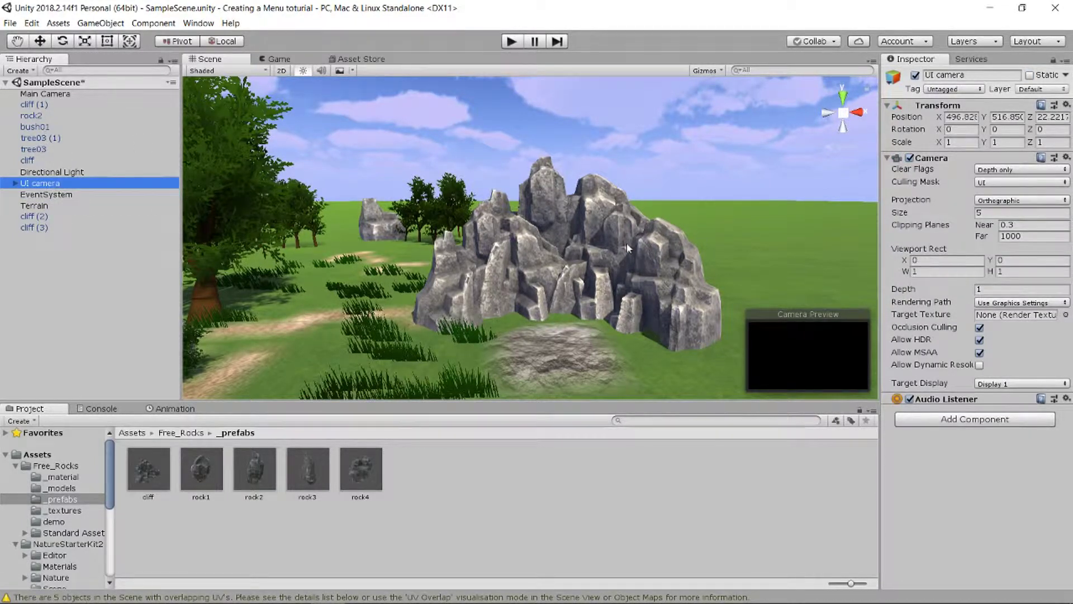
pyautogui.click(151, 194)
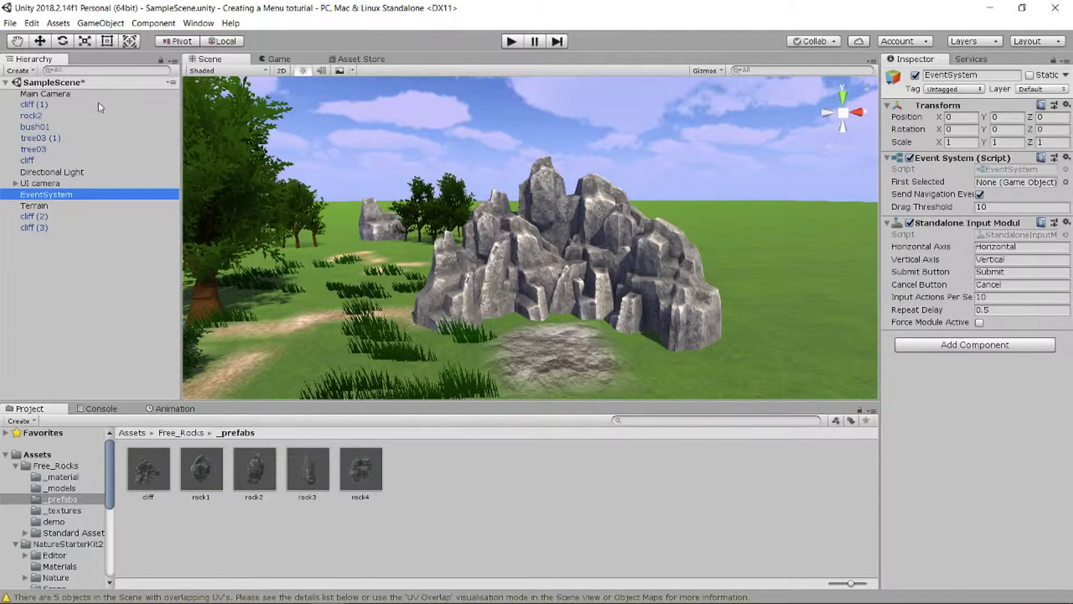
# Frame the Main Camera, turn it toward the rocks, and preview the Game view
pyautogui.click(62, 96)
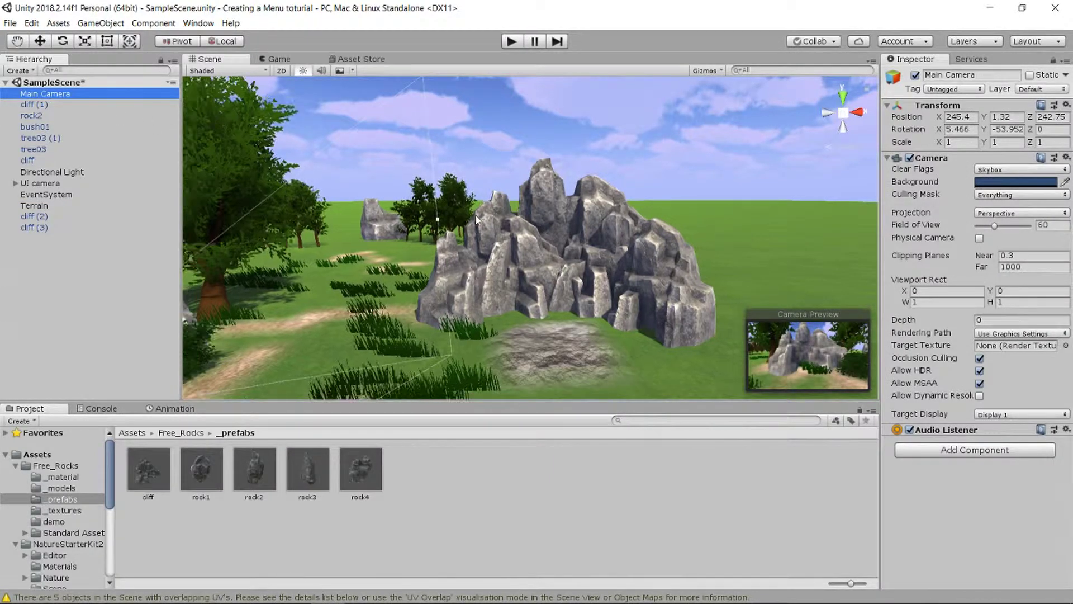
pyautogui.scroll(-3, 475, 216)
pyautogui.scroll(-3, 485, 244)
pyautogui.scroll(-2, 386, 290)
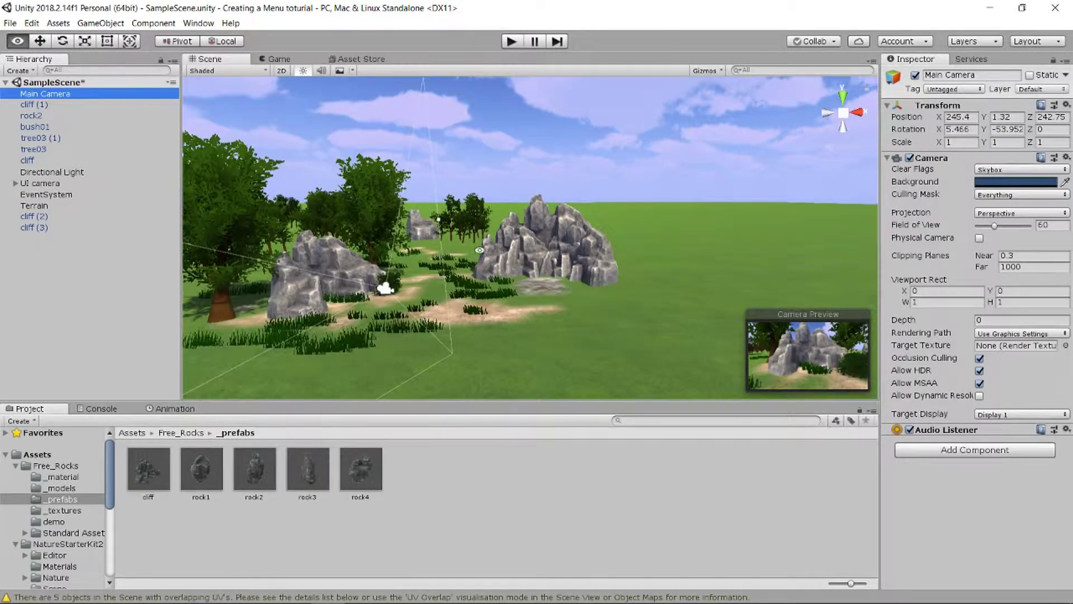
pyautogui.keyDown('alt'); pyautogui.moveTo(386, 290); pyautogui.dragTo(264, 279); pyautogui.keyUp('alt')
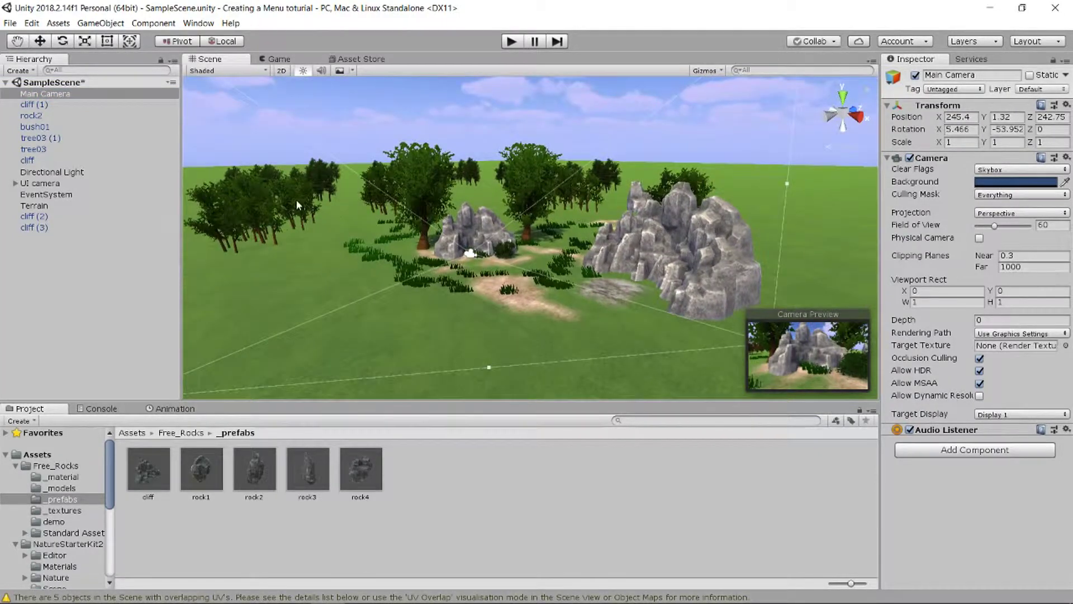
pyautogui.click(83, 94)
pyautogui.press('f')
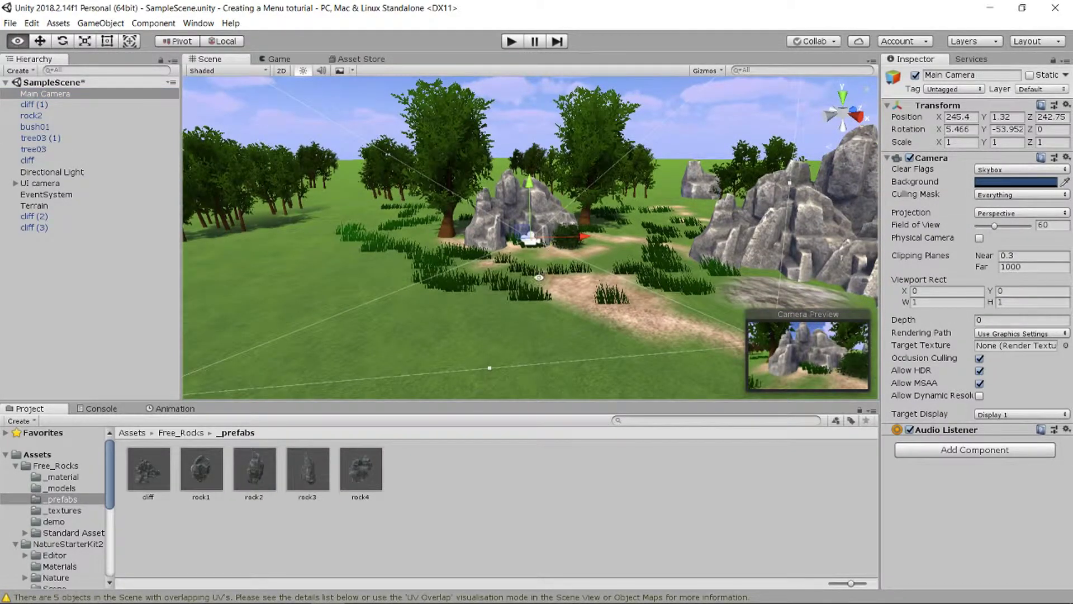
pyautogui.moveTo(540, 242)
pyautogui.keyDown('alt'); pyautogui.mouseDown()
pyautogui.moveTo(757, 286)
pyautogui.moveTo(585, 255)
pyautogui.mouseUp(); pyautogui.keyUp('alt')
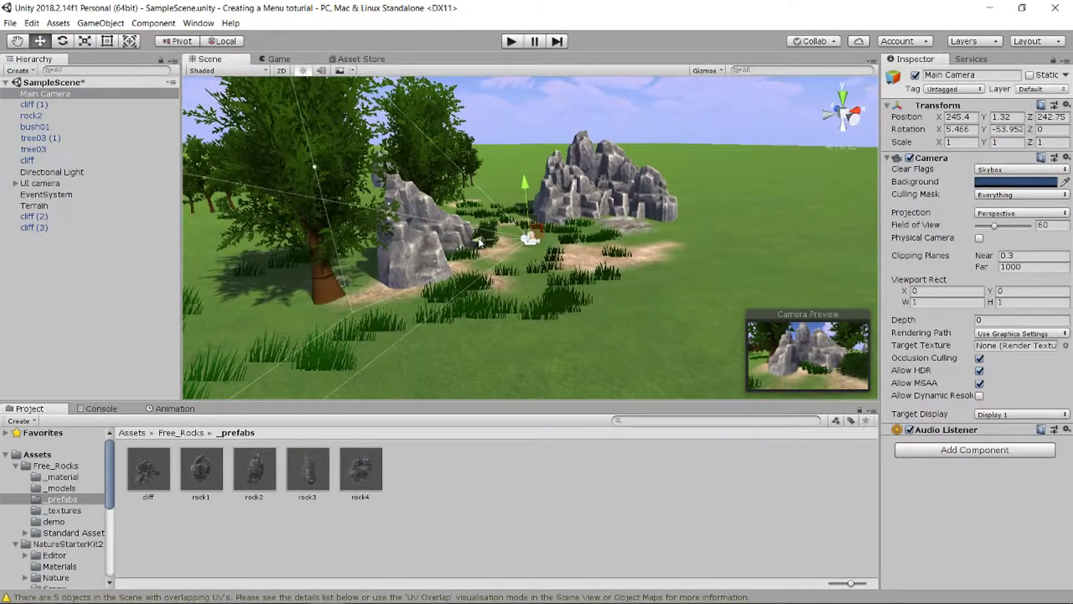
pyautogui.moveTo(495, 241); pyautogui.dragTo(587, 246)
pyautogui.press('e')
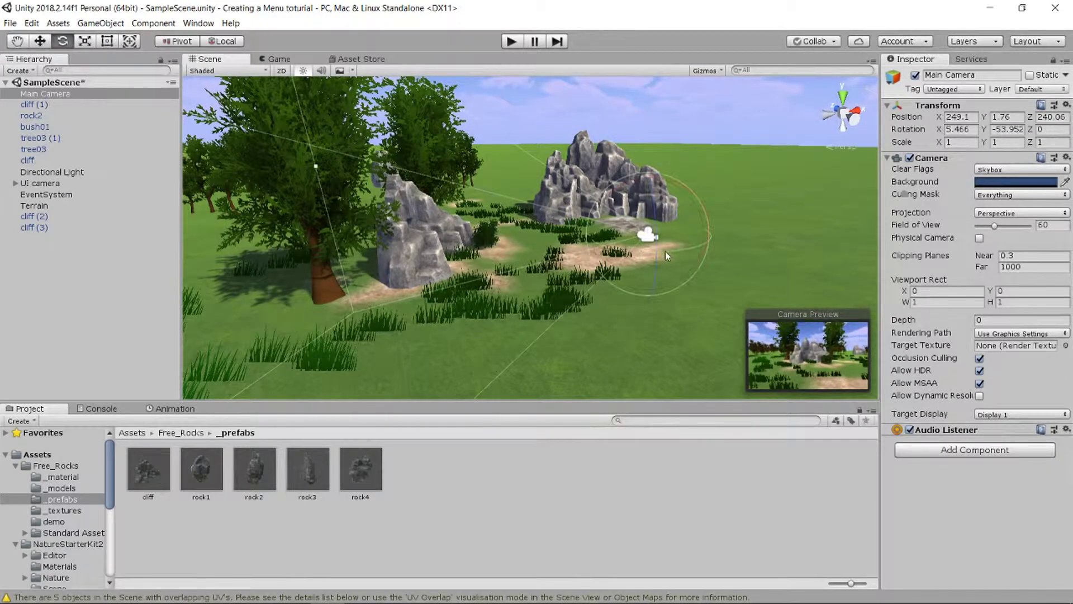
pyautogui.moveTo(660, 254); pyautogui.dragTo(472, 260)
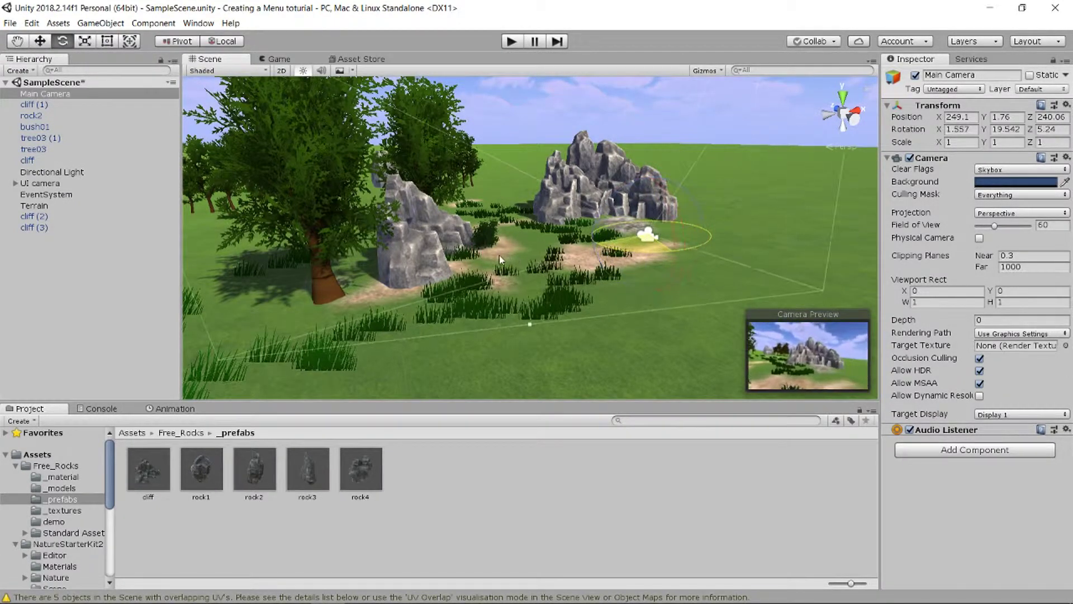
pyautogui.click(279, 59)
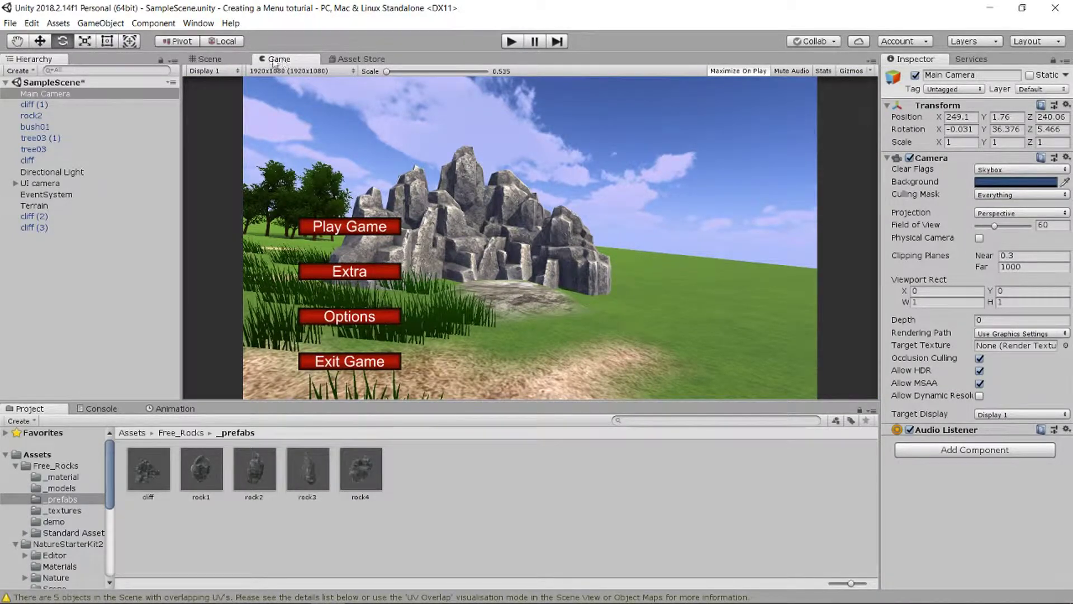
# Move the Main Camera left and turn it toward the rock formation, then preview
pyautogui.click(210, 59)
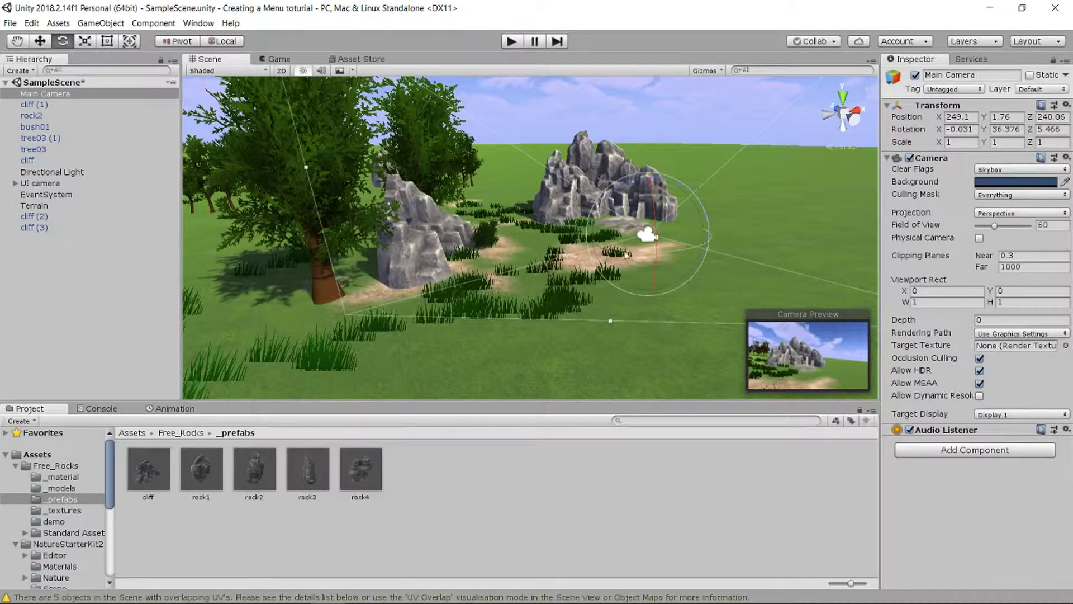
pyautogui.click(40, 41)
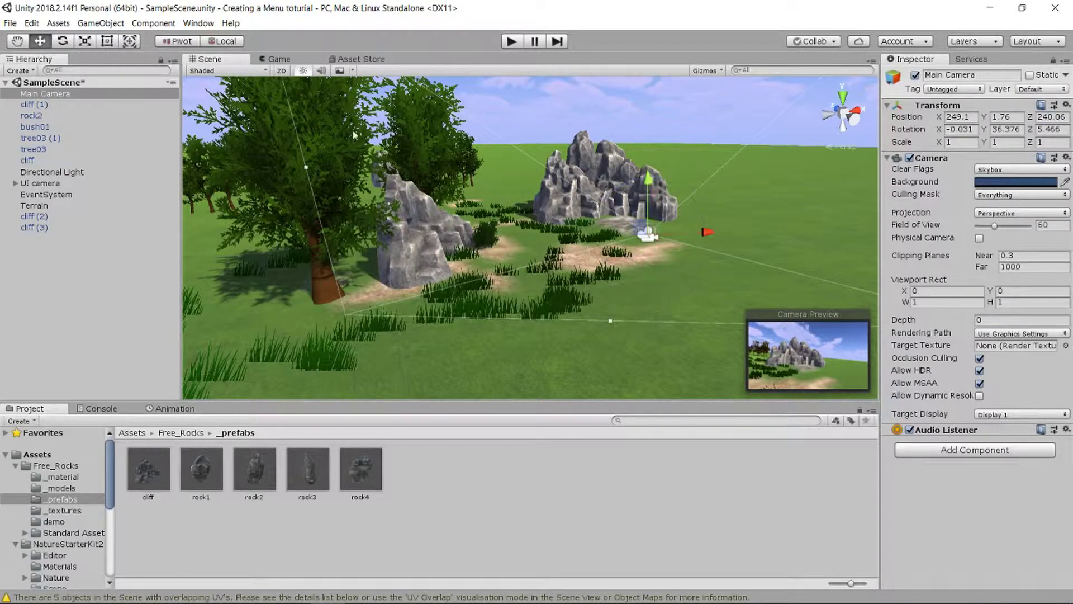
pyautogui.moveTo(648, 233); pyautogui.dragTo(674, 199)
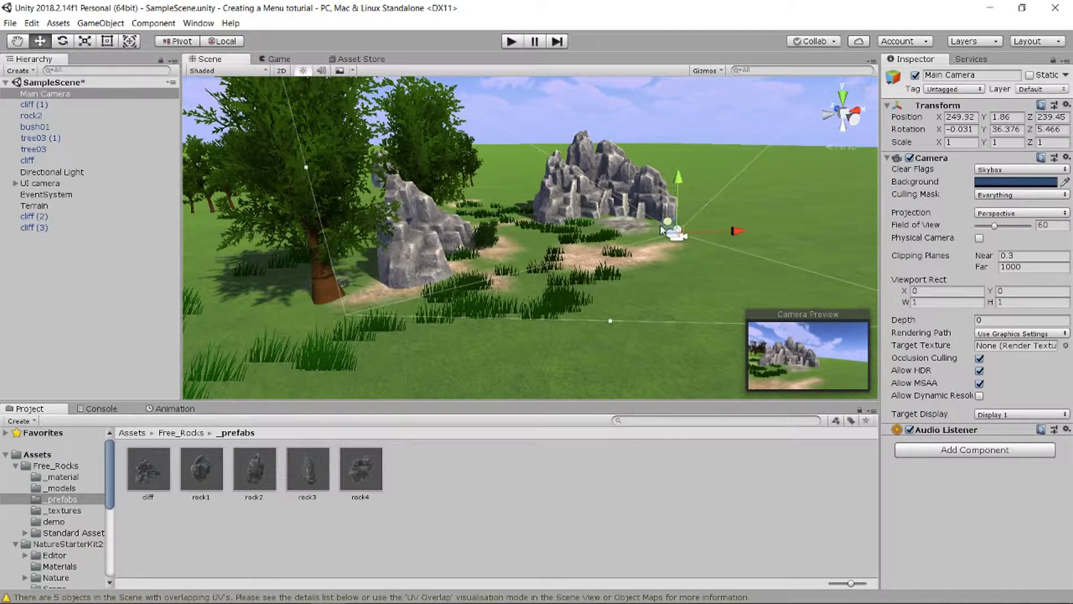
pyautogui.moveTo(661, 225); pyautogui.dragTo(582, 216, button='right')
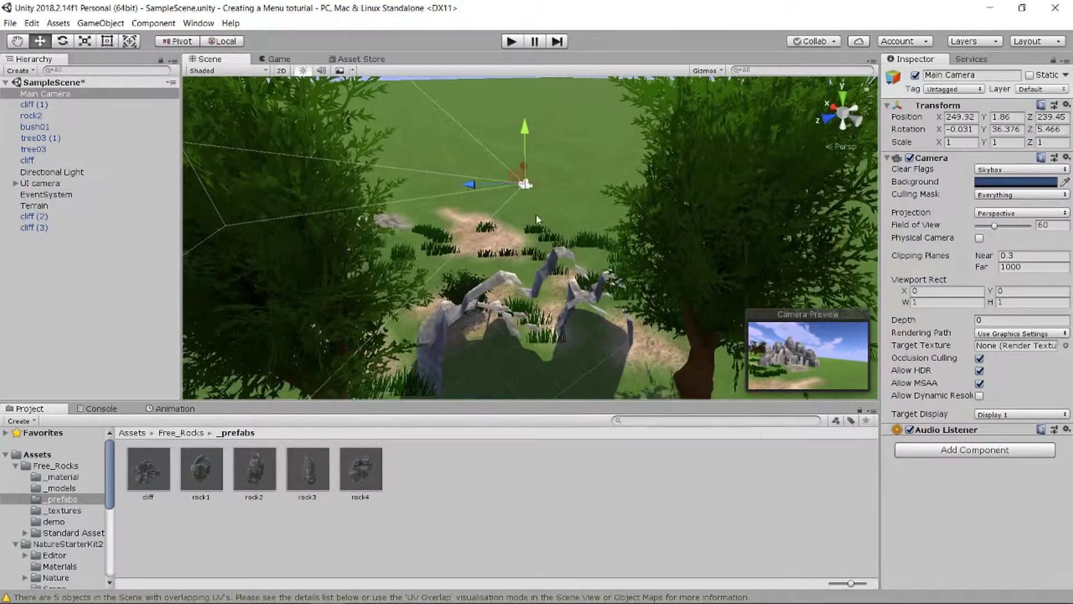
pyautogui.moveTo(473, 187); pyautogui.dragTo(396, 190)
pyautogui.moveTo(396, 191)
pyautogui.mouseDown(button='right')
pyautogui.moveTo(254, 177)
pyautogui.moveTo(218, 193)
pyautogui.mouseUp(button='right')
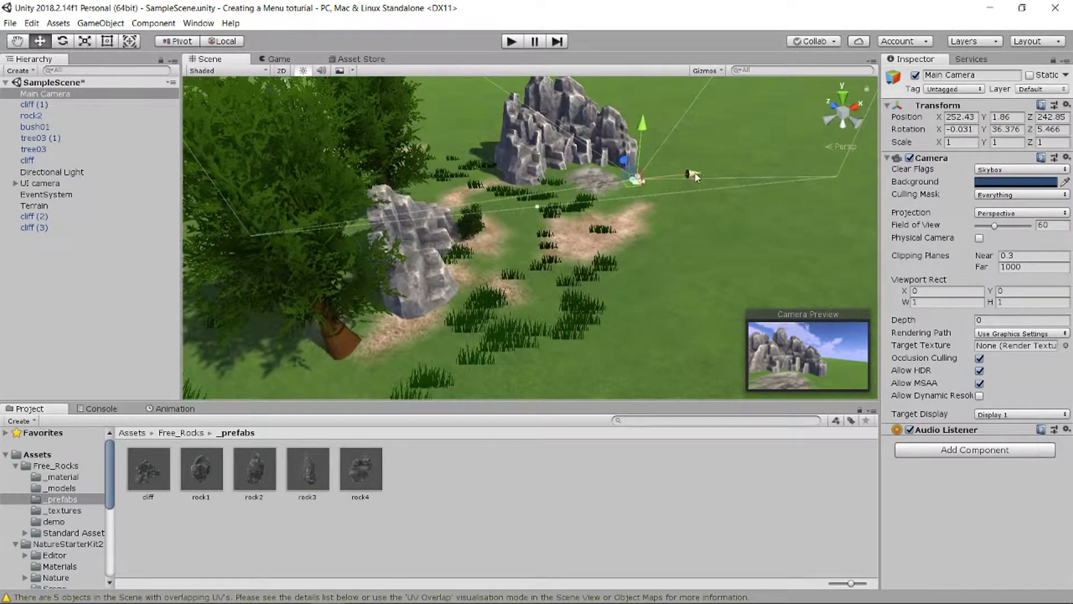
pyautogui.press('e')
pyautogui.moveTo(610, 202); pyautogui.dragTo(642, 205)
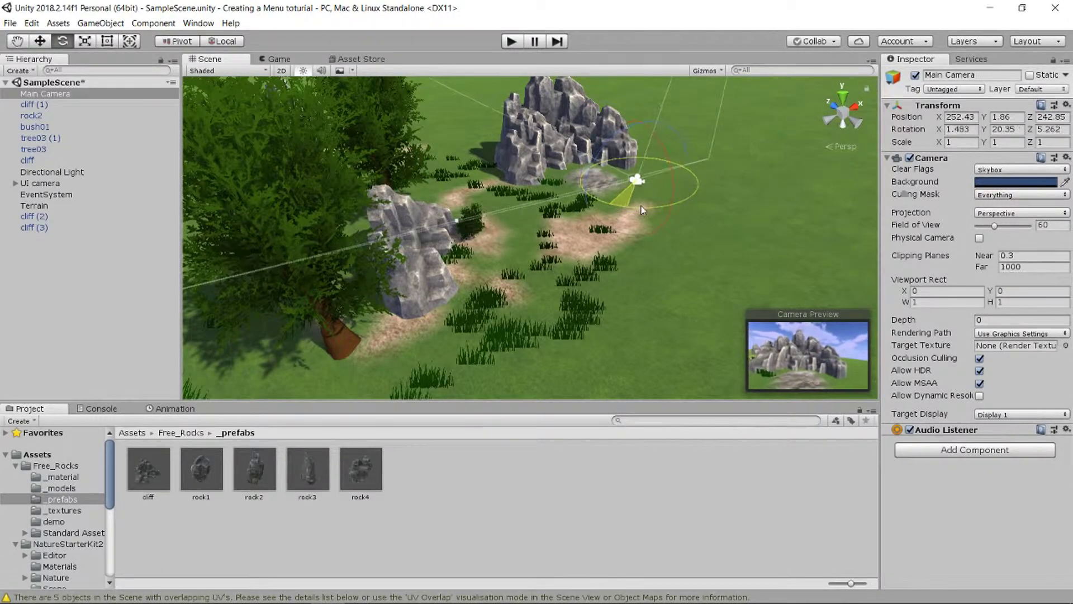
pyautogui.click(258, 60)
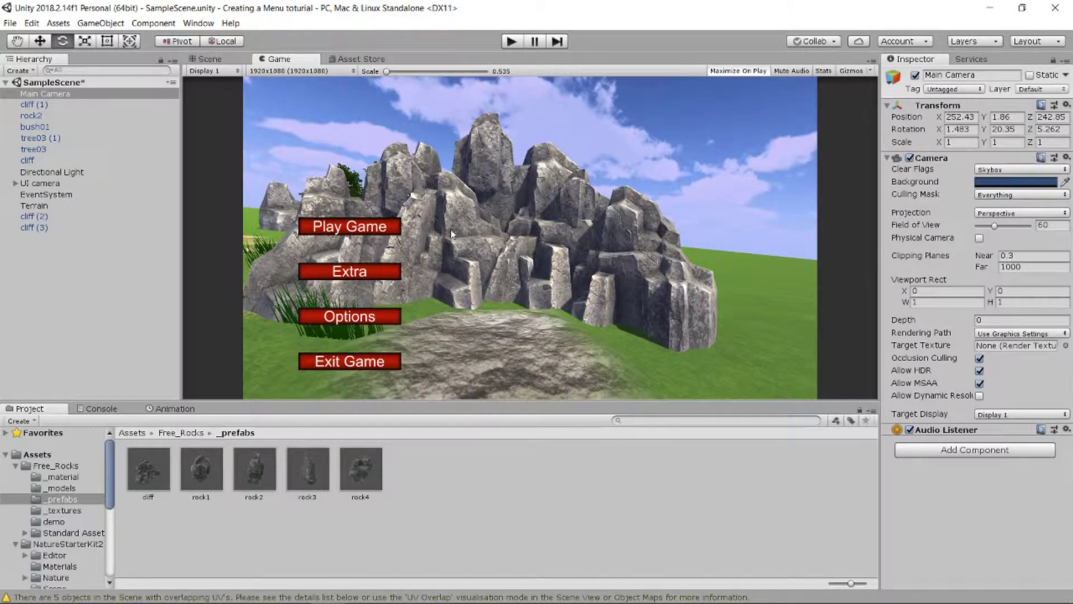
# Rotate the Main Camera again to reframe the cliff and check the Game view
pyautogui.click(208, 60)
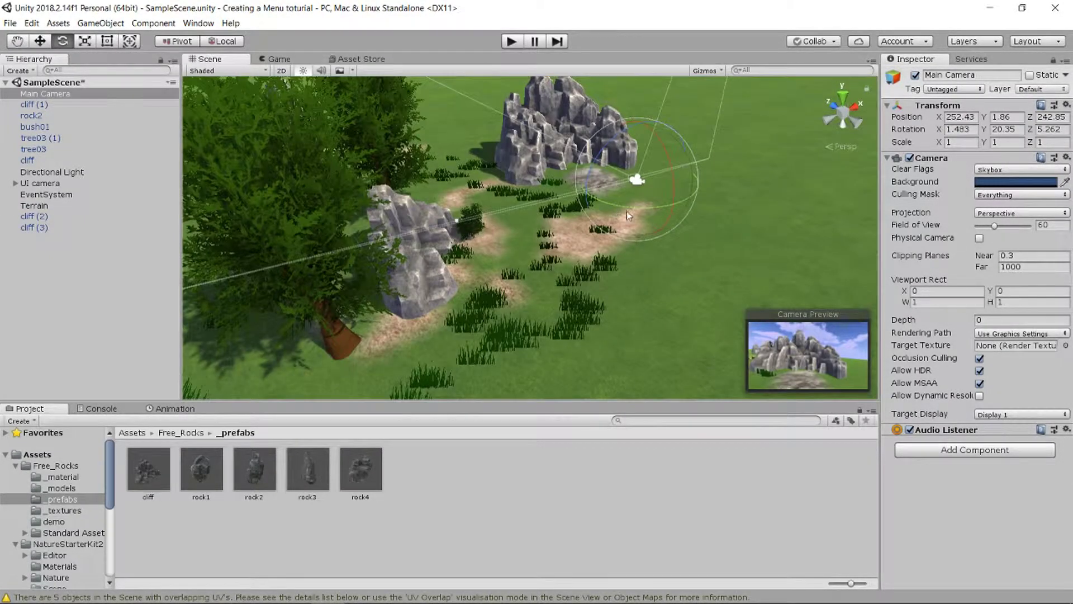
pyautogui.moveTo(628, 205); pyautogui.dragTo(658, 204)
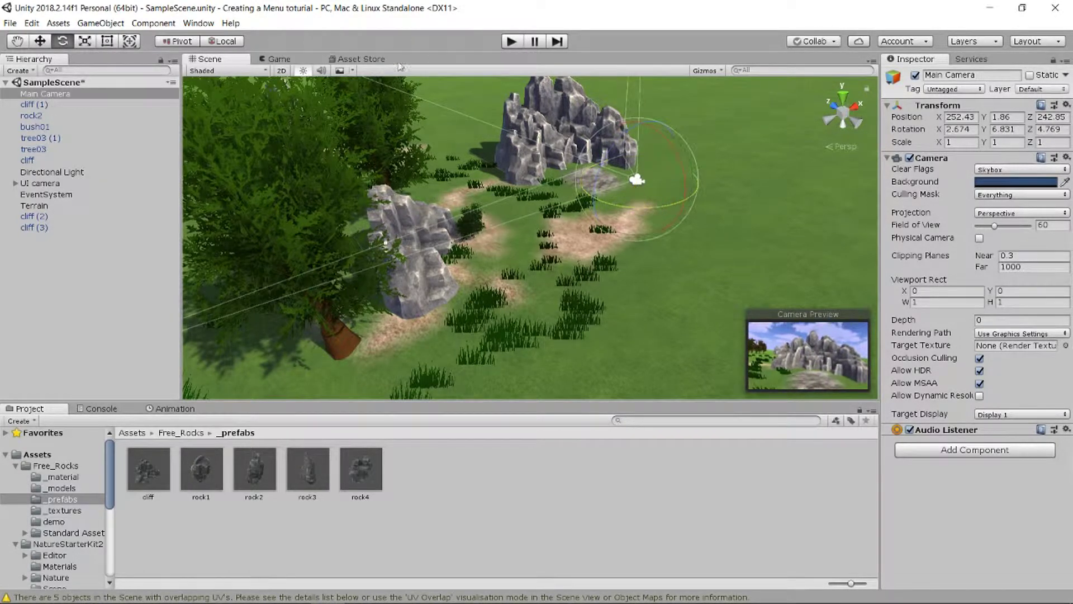
pyautogui.click(285, 61)
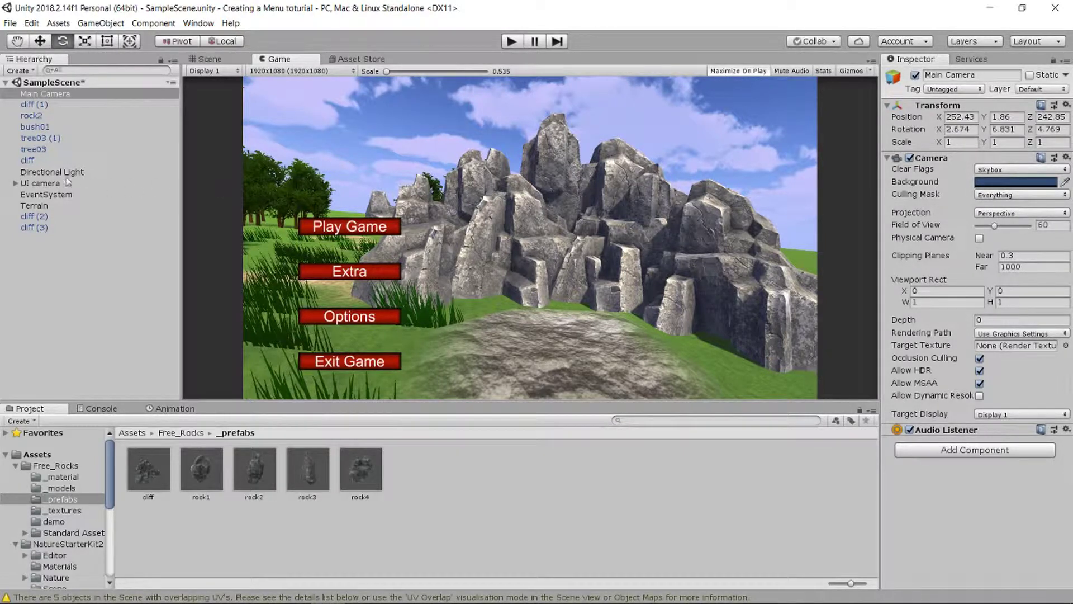
# Under UI camera > UI canvas, deactivate ButtonHolder and activate Char Selection Panel
pyautogui.click(16, 183)
pyautogui.click(26, 194)
pyautogui.click(66, 205)
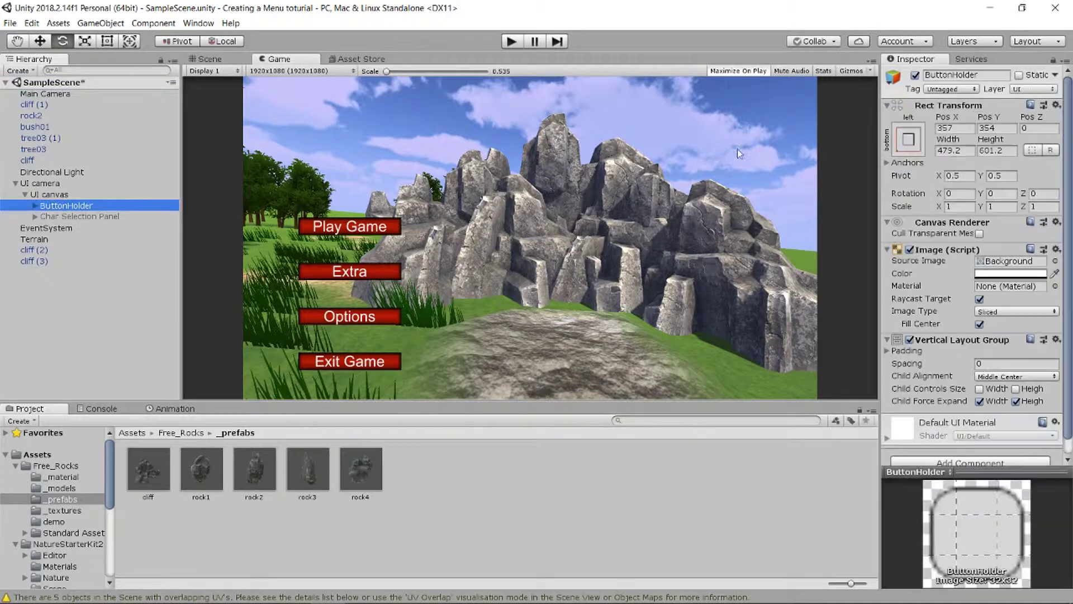
pyautogui.click(915, 75)
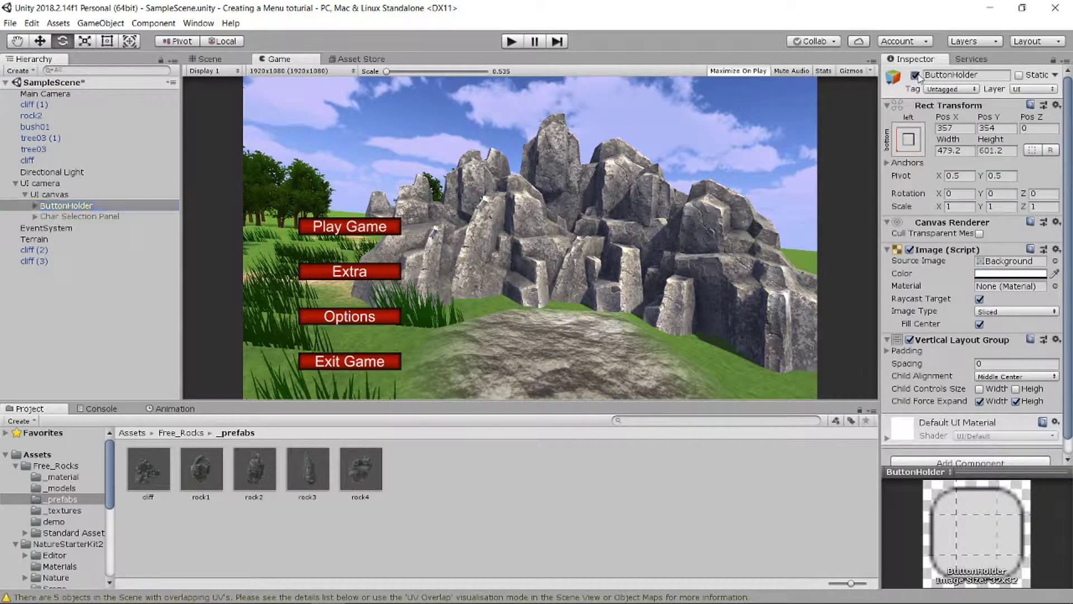
pyautogui.click(59, 217)
pyautogui.click(916, 75)
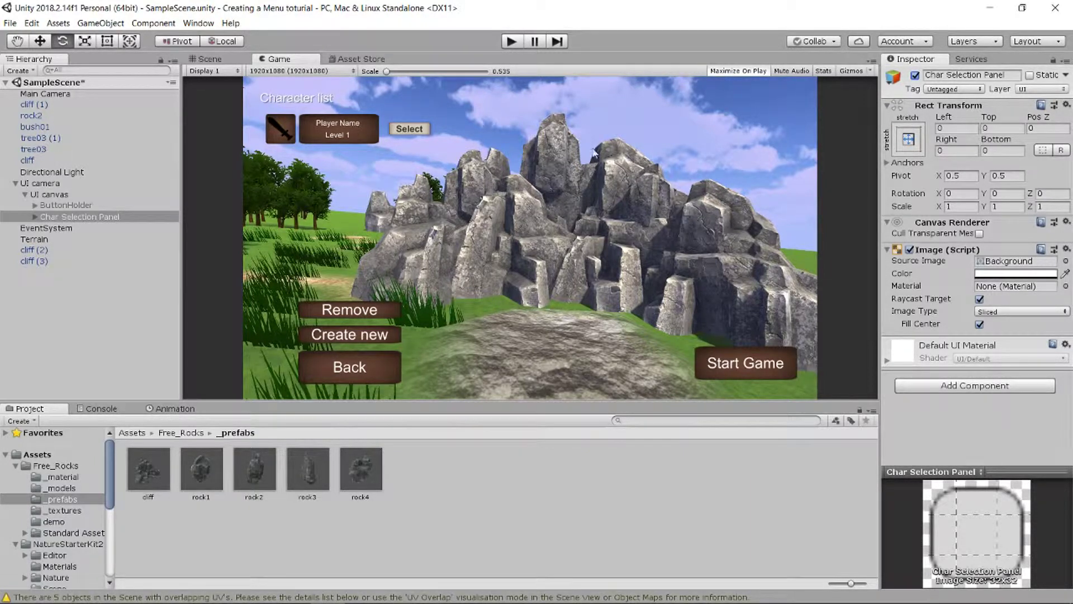
# Back in the Scene view, orbit to a new viewpoint and clear the selection
pyautogui.click(213, 63)
pyautogui.moveTo(665, 218); pyautogui.dragTo(295, 162, button='right')
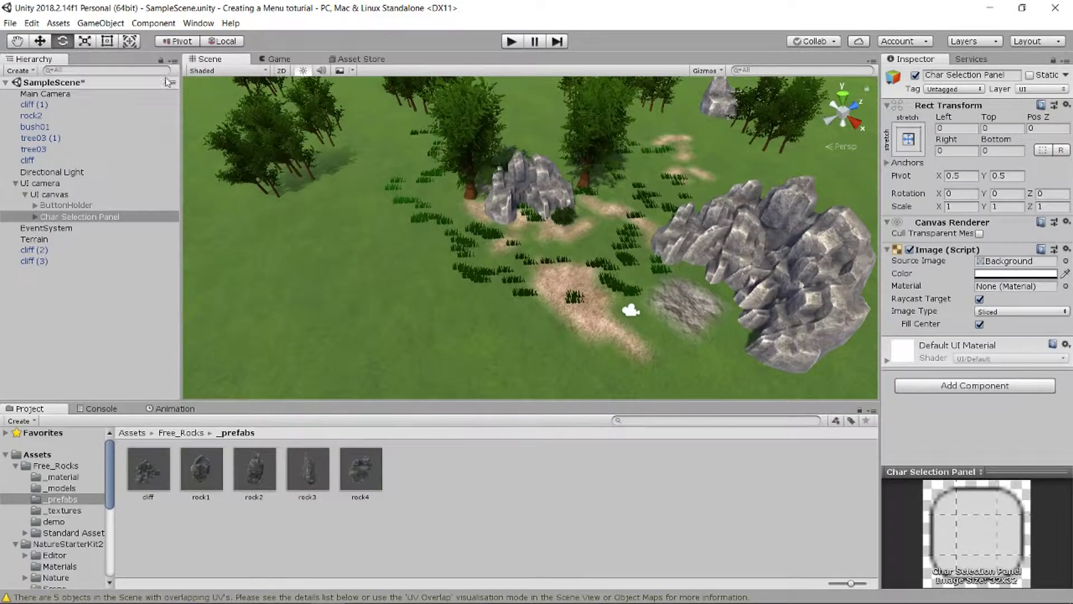
pyautogui.click(412, 254)
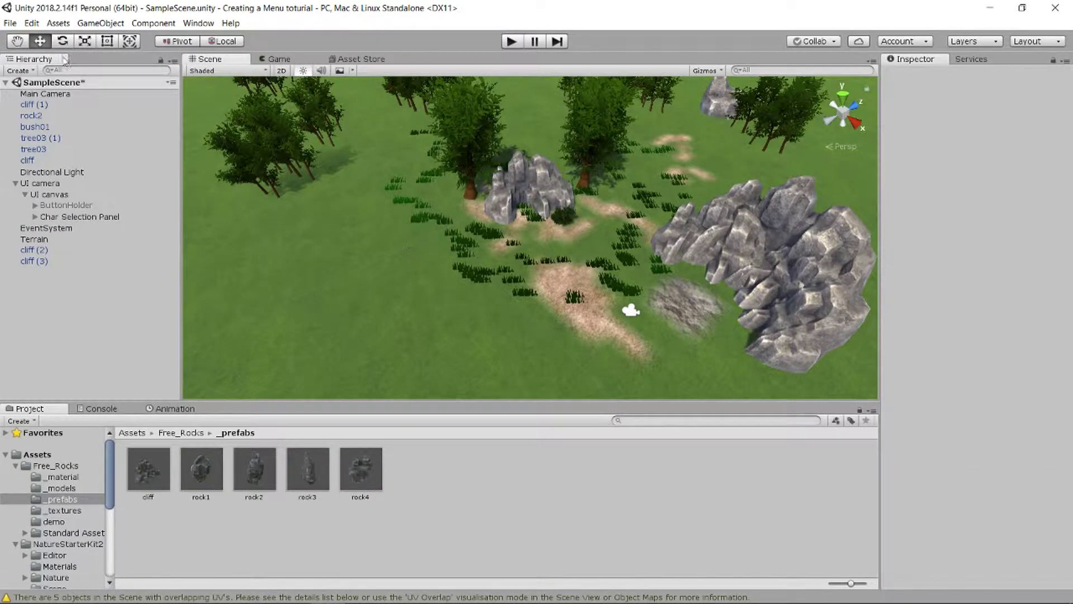
# Drag the tree01 prefab from NatureStarterKit2 > Nature into the scene beside the large cliff
pyautogui.moveTo(631, 311); pyautogui.dragTo(383, 270, button='right')
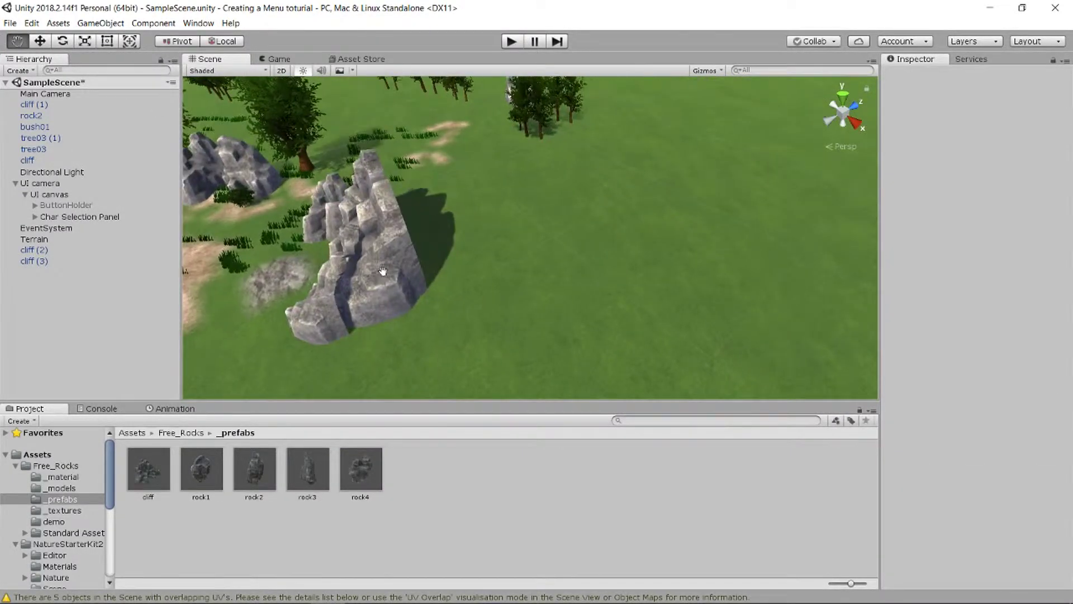
pyautogui.click(144, 433)
pyautogui.doubleClick(206, 474)
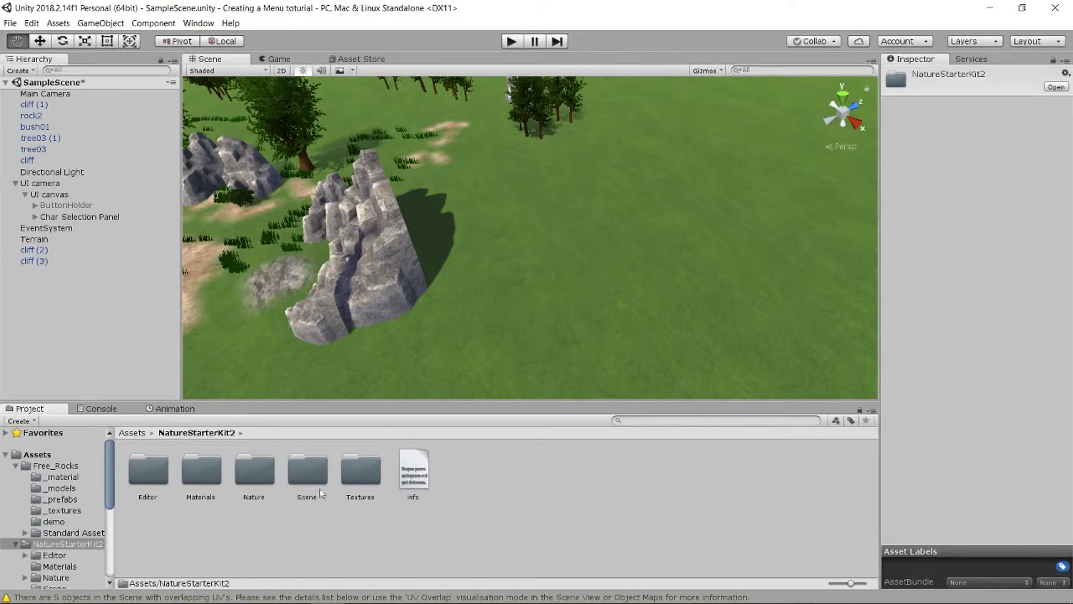
pyautogui.doubleClick(248, 485)
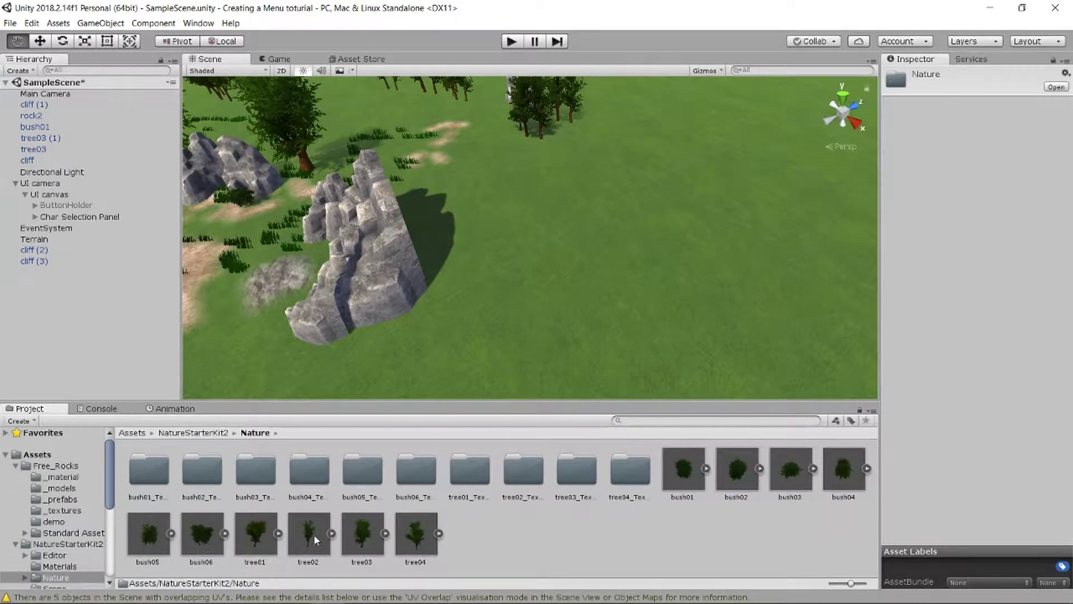
pyautogui.click(262, 536)
pyautogui.moveTo(262, 536); pyautogui.dragTo(483, 276)
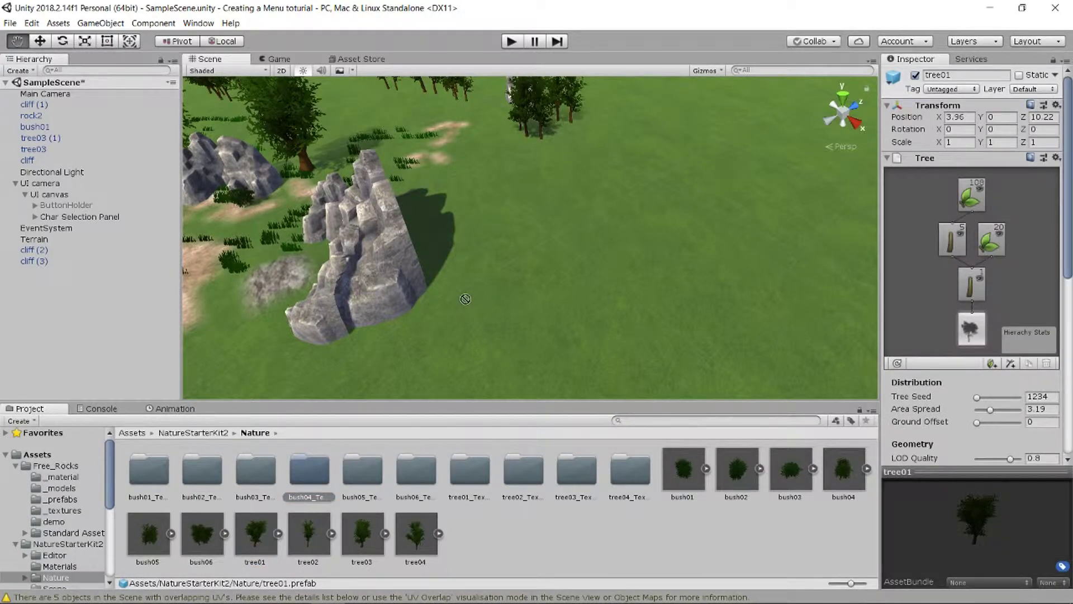
pyautogui.moveTo(483, 275)
pyautogui.mouseDown()
pyautogui.moveTo(480, 265)
pyautogui.moveTo(260, 543)
pyautogui.moveTo(458, 307)
pyautogui.mouseUp()
# After a Game view check, move tree01 right onto open grass with the Move tool
pyautogui.click(280, 59)
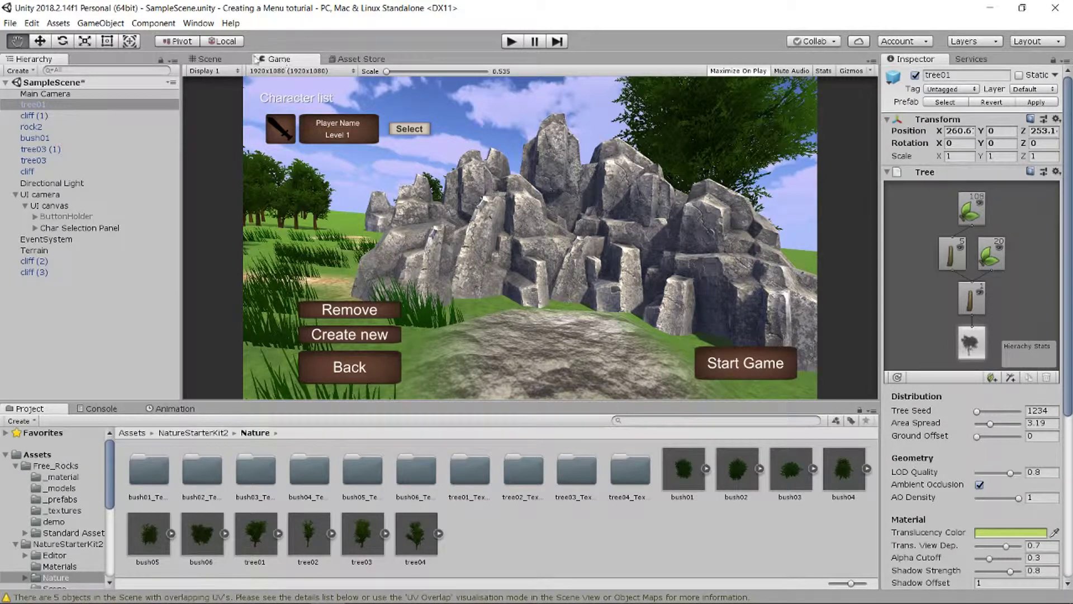
pyautogui.click(240, 61)
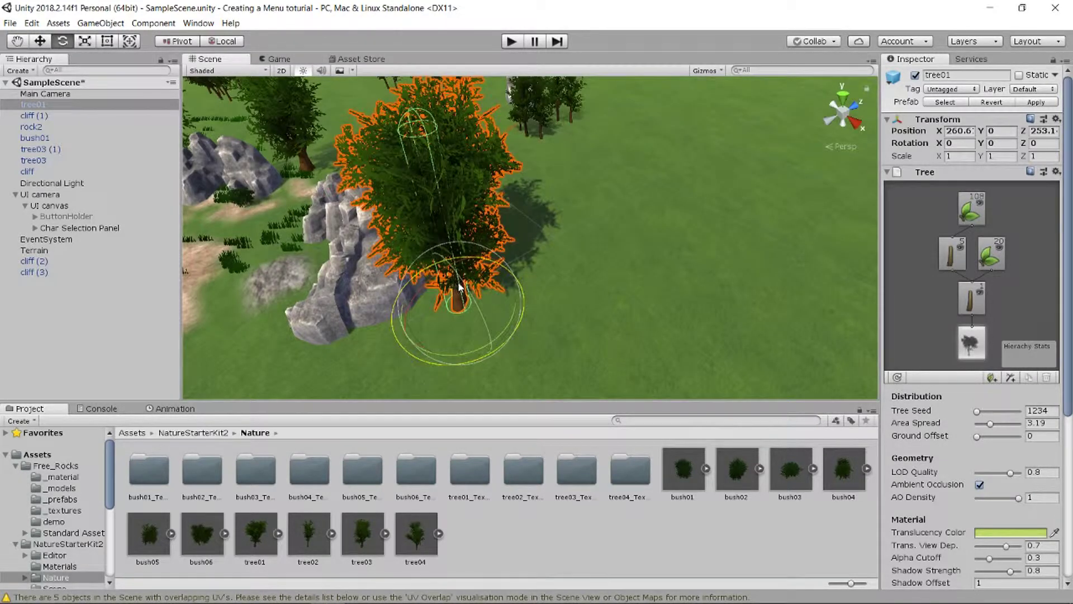
pyautogui.click(42, 42)
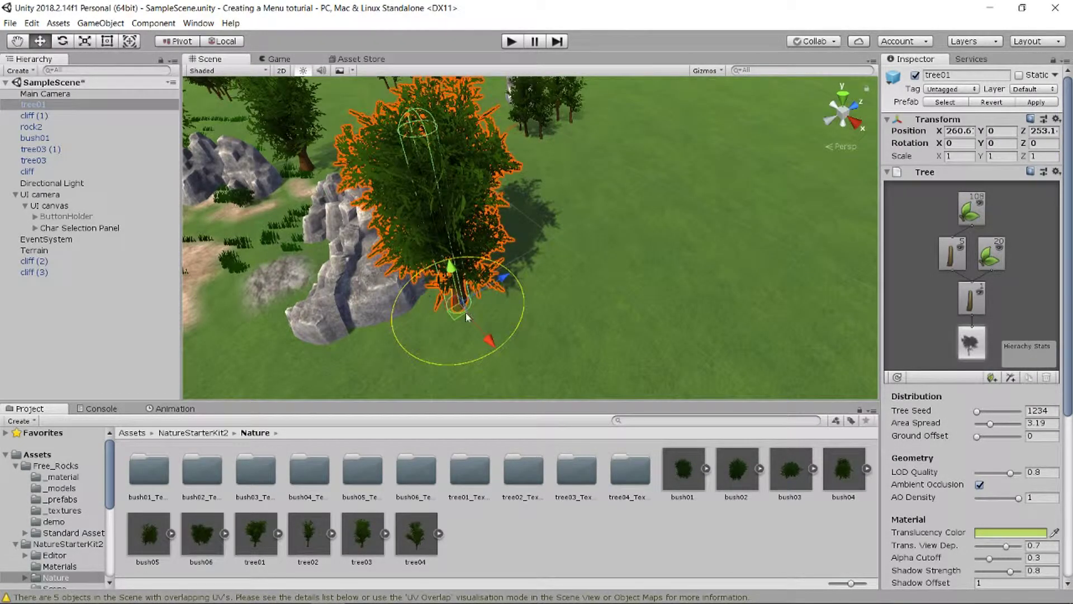
pyautogui.click(477, 316)
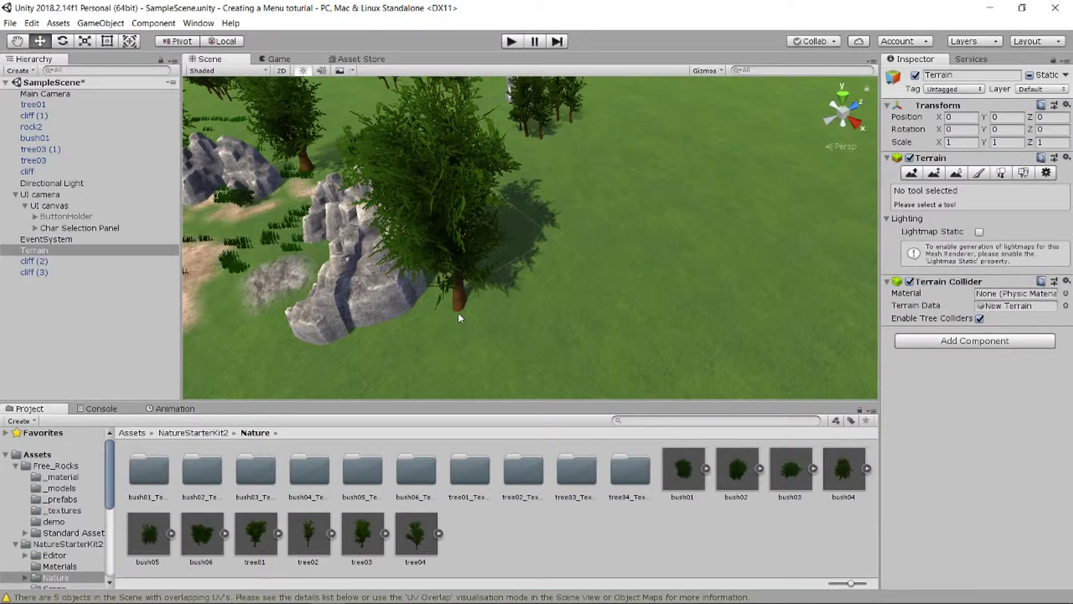
pyautogui.moveTo(459, 306)
pyautogui.mouseDown()
pyautogui.moveTo(588, 307)
pyautogui.moveTo(677, 290)
pyautogui.mouseUp()
# Recheck the tree's placement in the Game view, then select the Terrain in the Scene
pyautogui.click(276, 59)
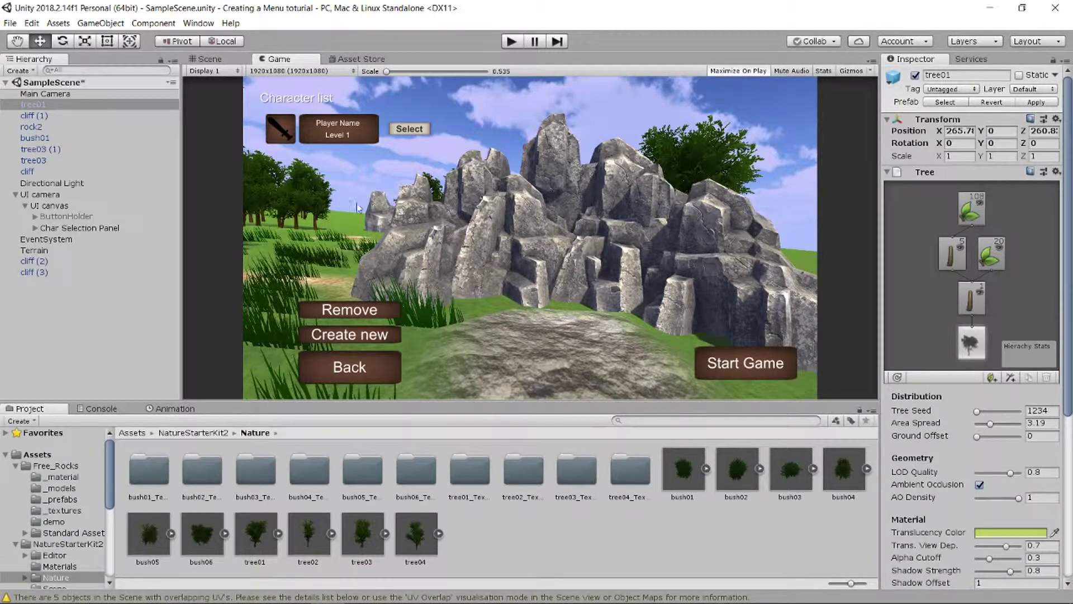
pyautogui.click(210, 59)
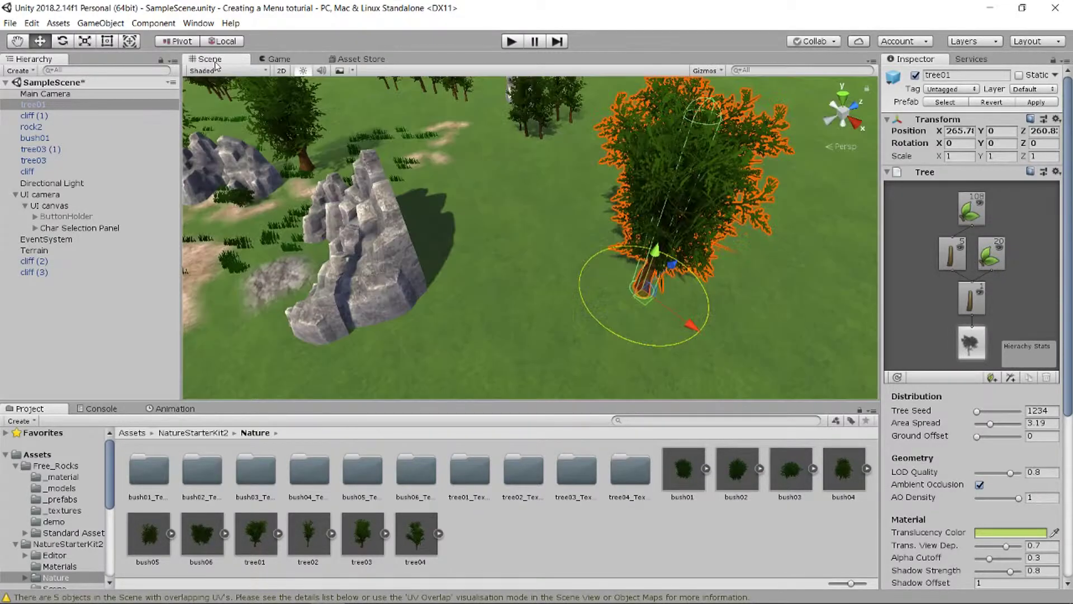
pyautogui.scroll(-10, 678, 171)
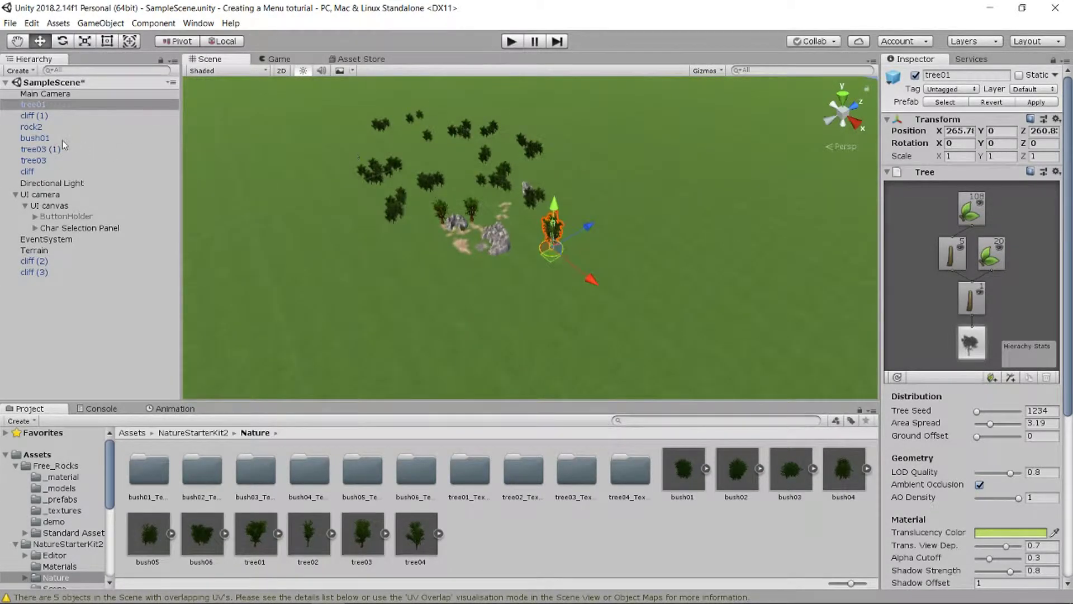
pyautogui.scroll(-1, 250, 243)
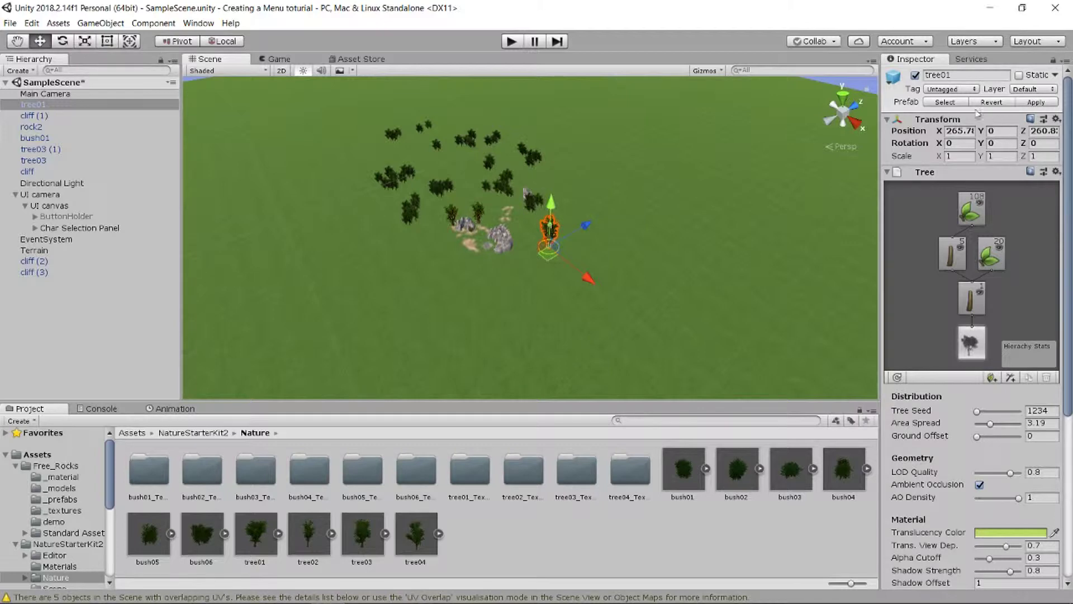
pyautogui.click(54, 255)
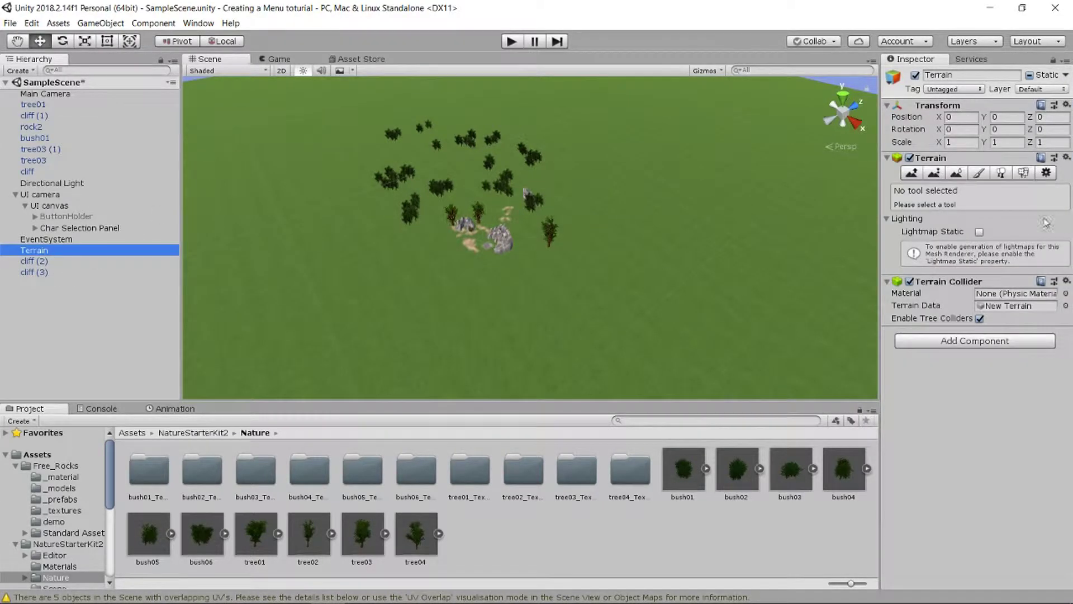
# Switch the Terrain to tree painting and preview the shot from the game camera
pyautogui.click(1000, 174)
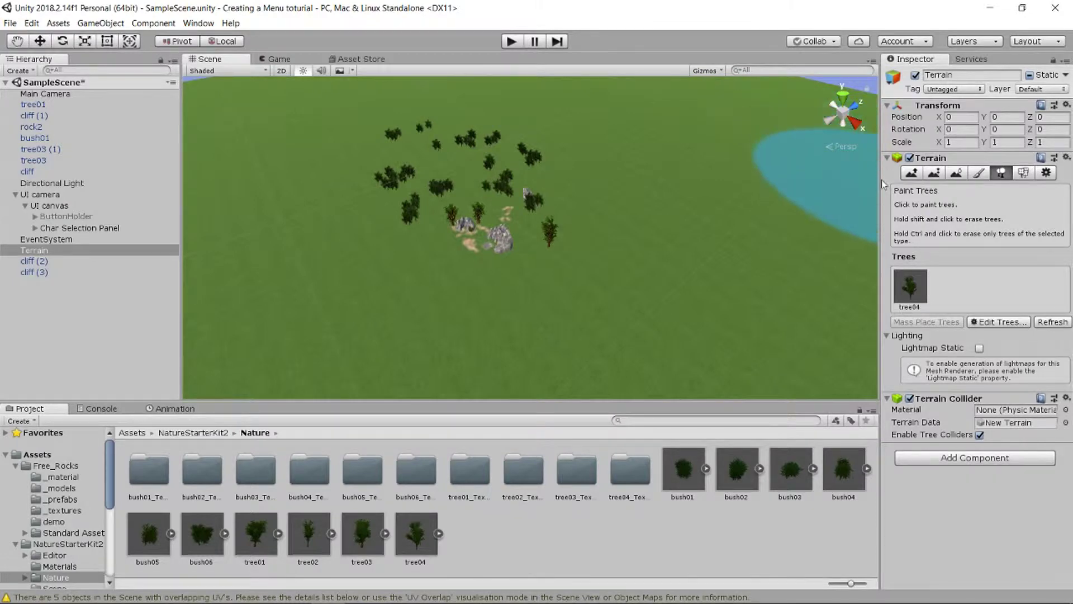
pyautogui.keyDown('alt'); pyautogui.moveTo(764, 155); pyautogui.dragTo(777, 119); pyautogui.keyUp('alt')
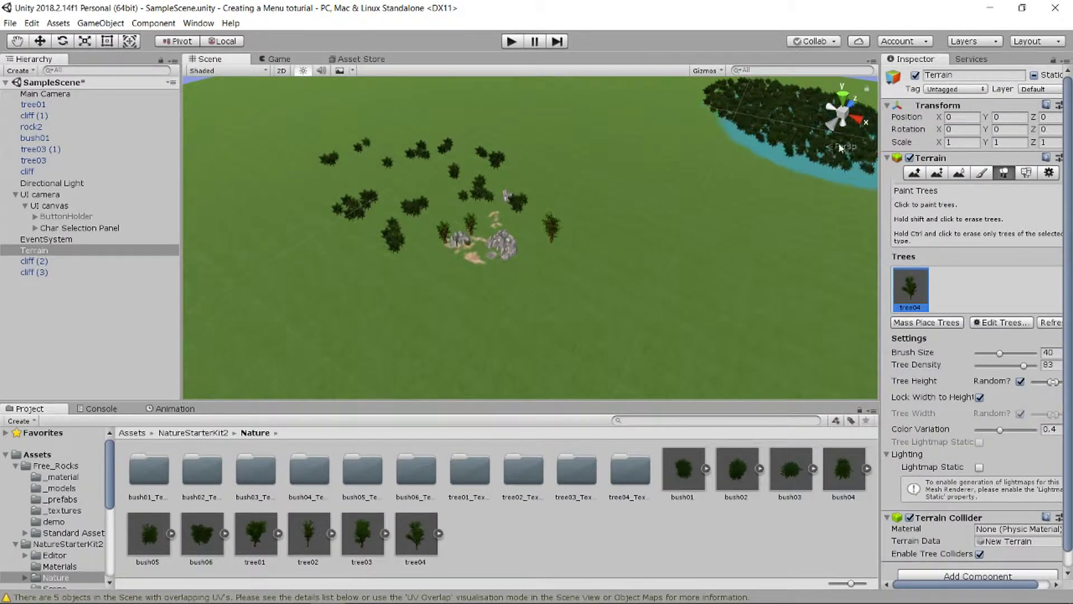
pyautogui.click(293, 60)
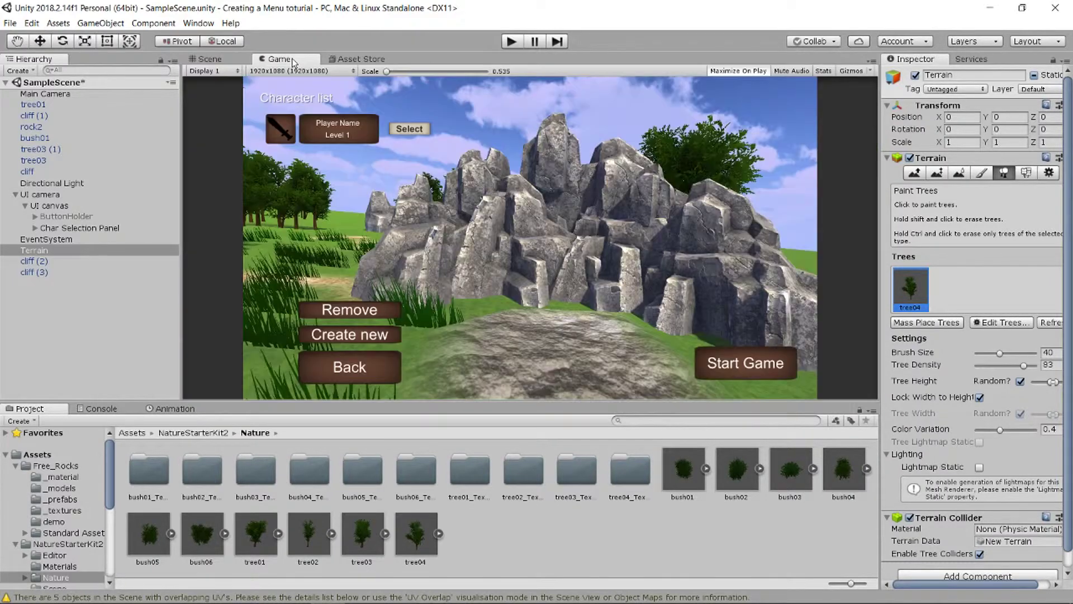
pyautogui.click(236, 60)
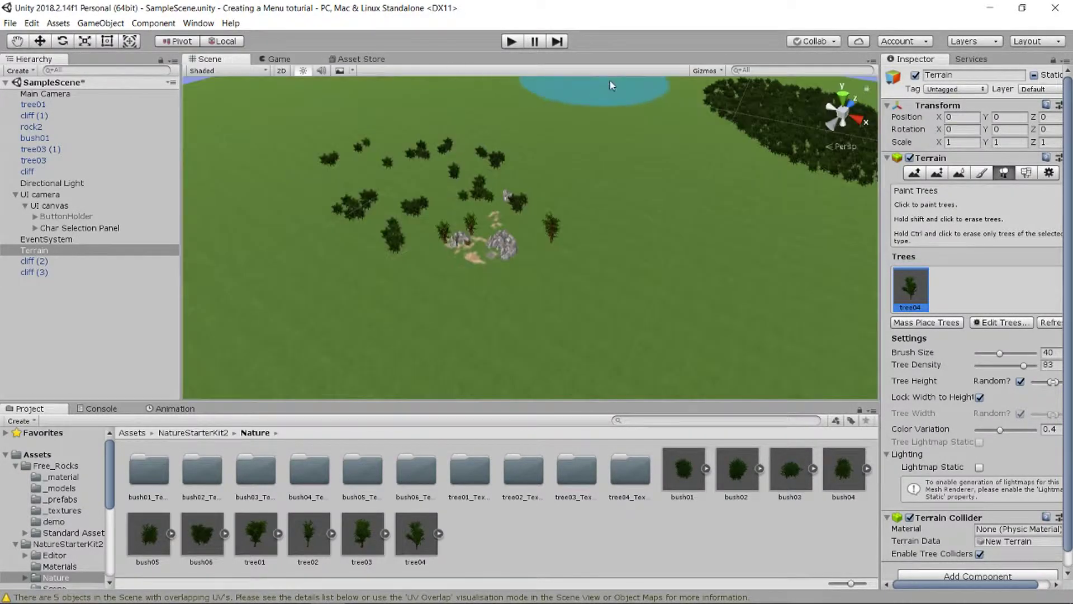
# Recheck the Game view, then undo the last tree painting stroke with Ctrl+Z
pyautogui.click(279, 61)
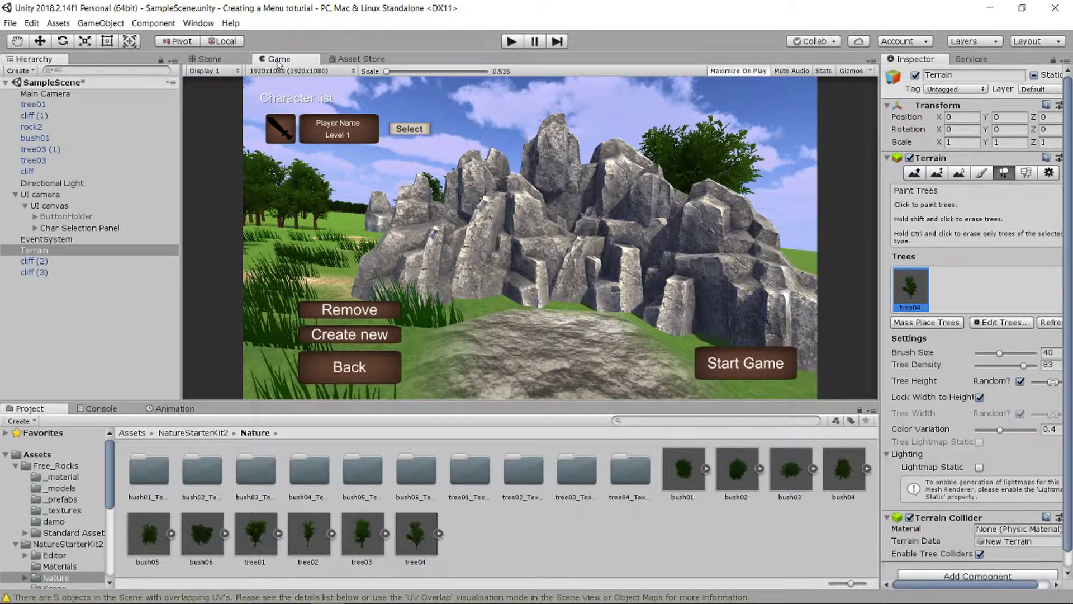
pyautogui.click(235, 62)
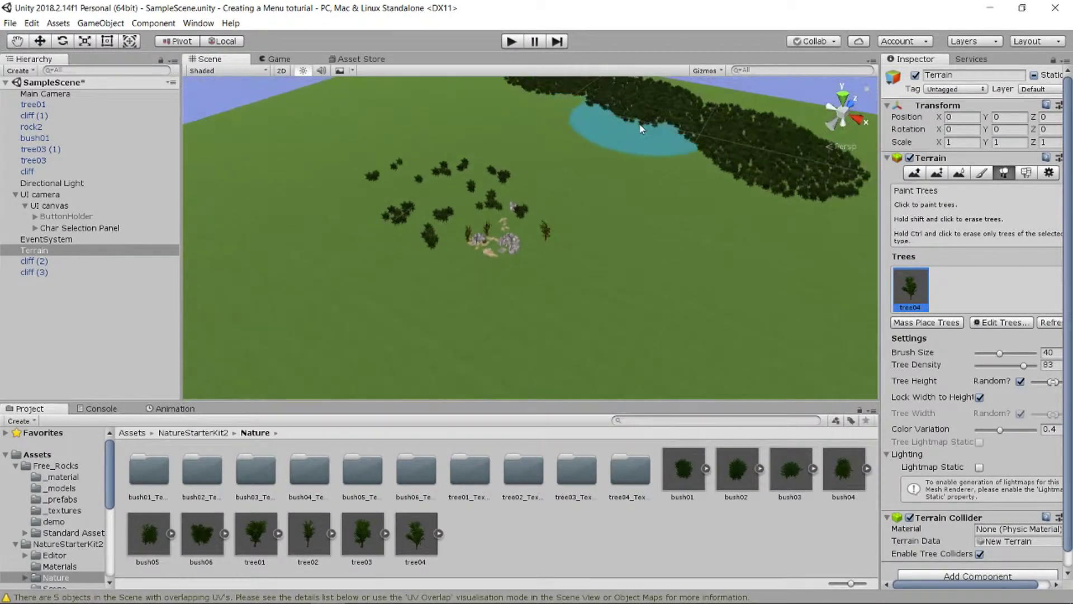
pyautogui.hotkey('ctrl', 'z')
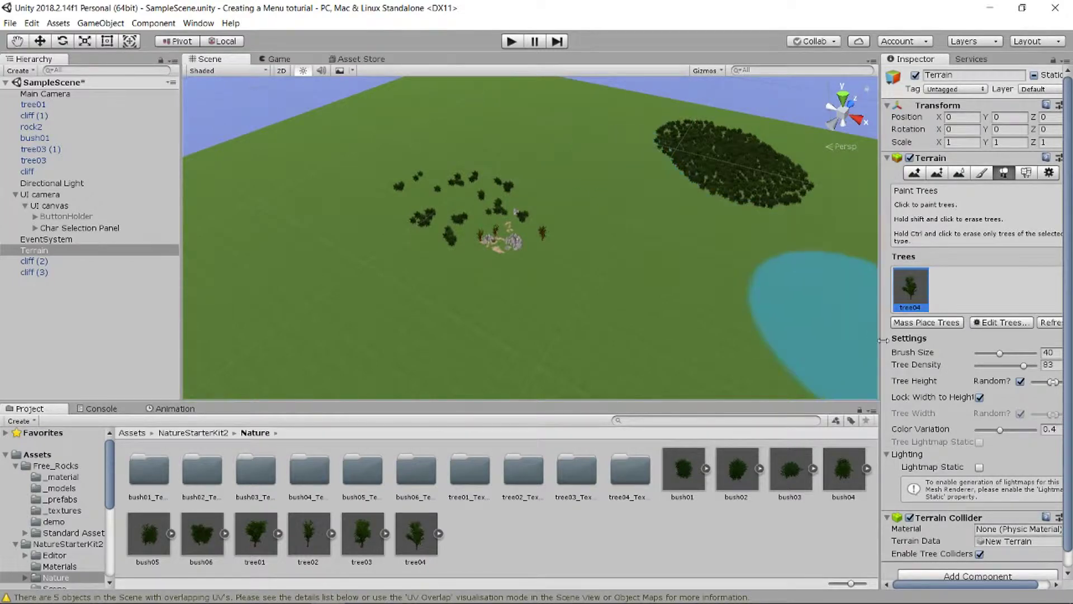
# Set tree density to 47 and paint trees near the terrain's top edge
pyautogui.click(1002, 367)
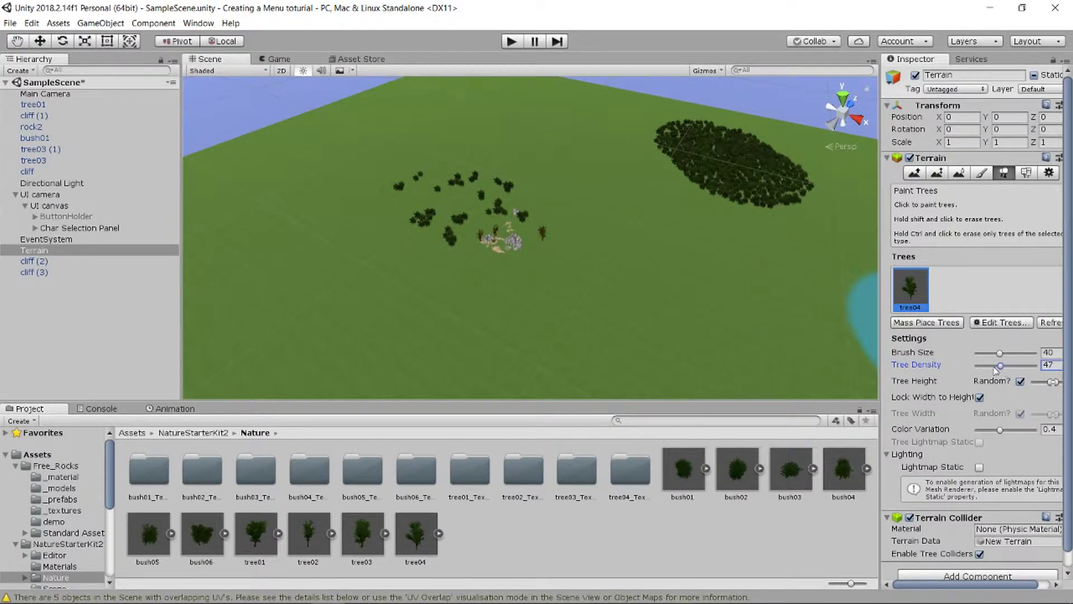
pyautogui.moveTo(635, 136); pyautogui.dragTo(588, 123)
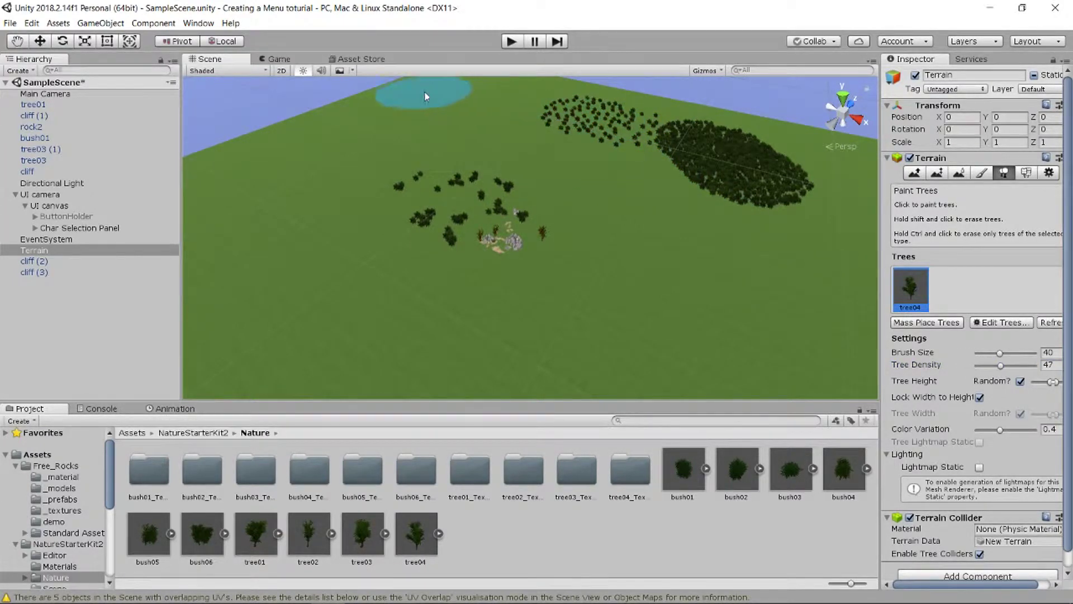
pyautogui.click(274, 59)
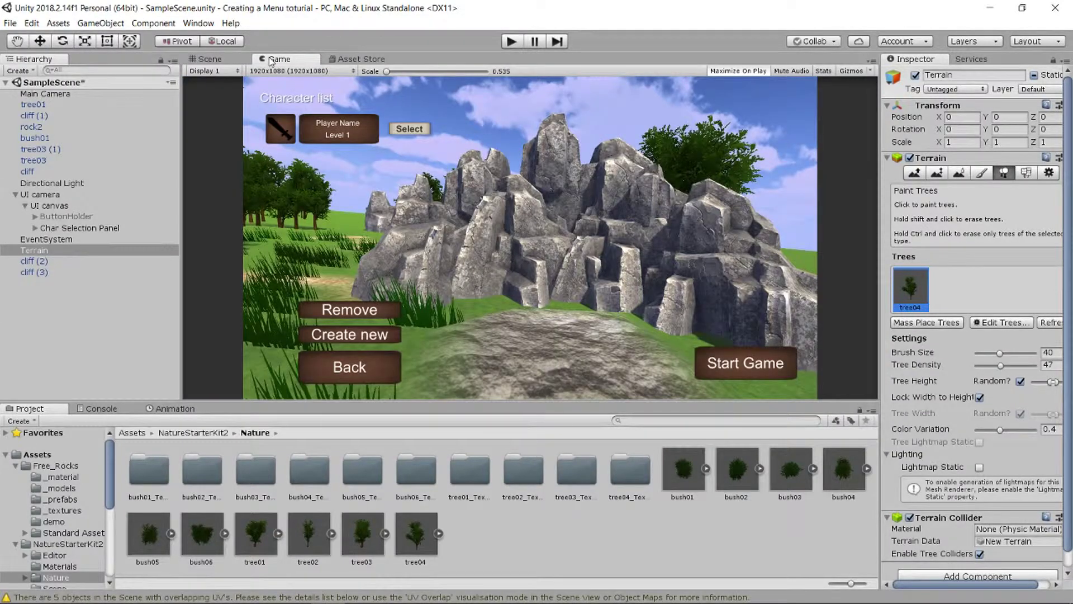
pyautogui.click(227, 61)
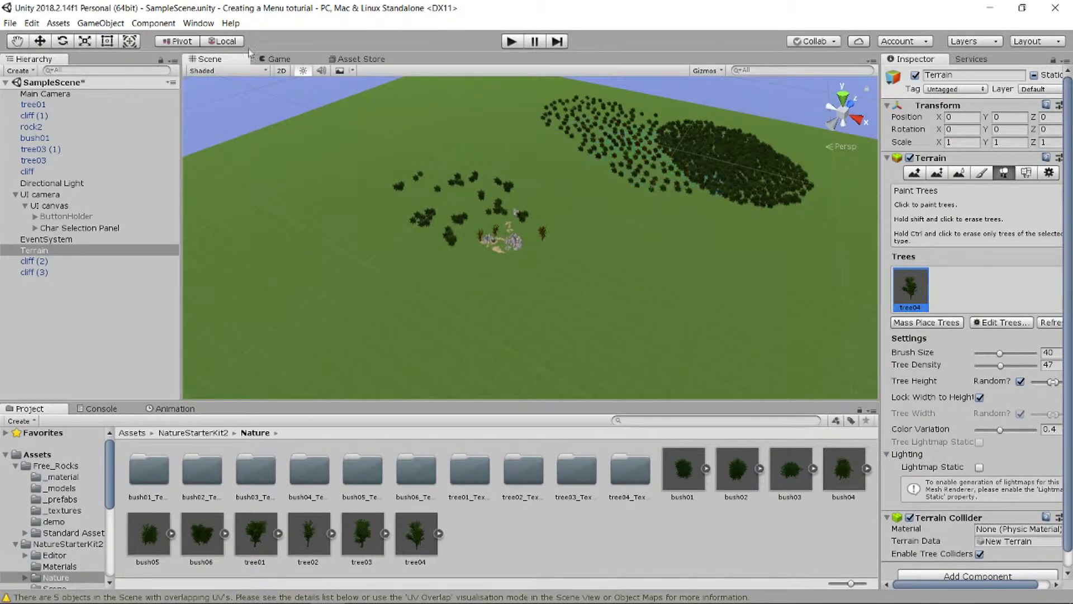
pyautogui.click(285, 59)
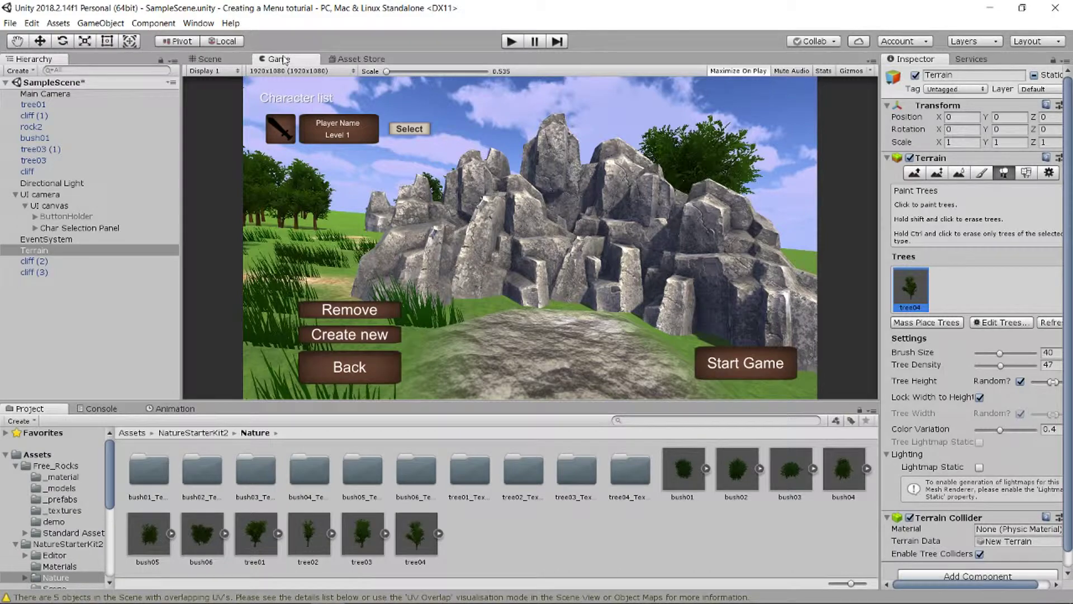
pyautogui.click(240, 61)
# Paint more trees leftward along the far terrain edge, checking the Game view between strokes
pyautogui.moveTo(578, 108); pyautogui.dragTo(334, 105)
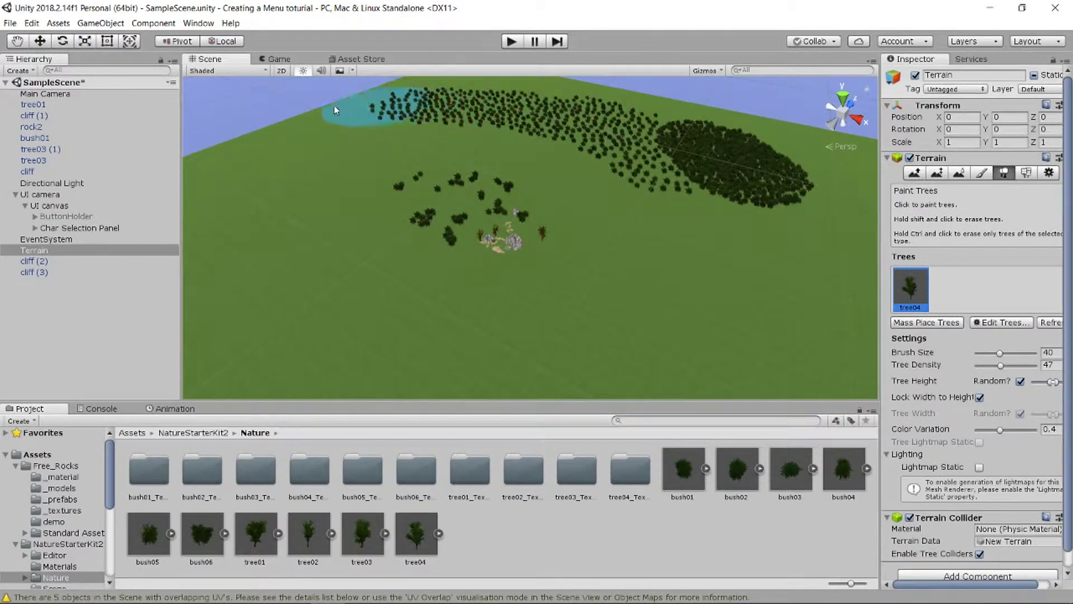
pyautogui.click(273, 61)
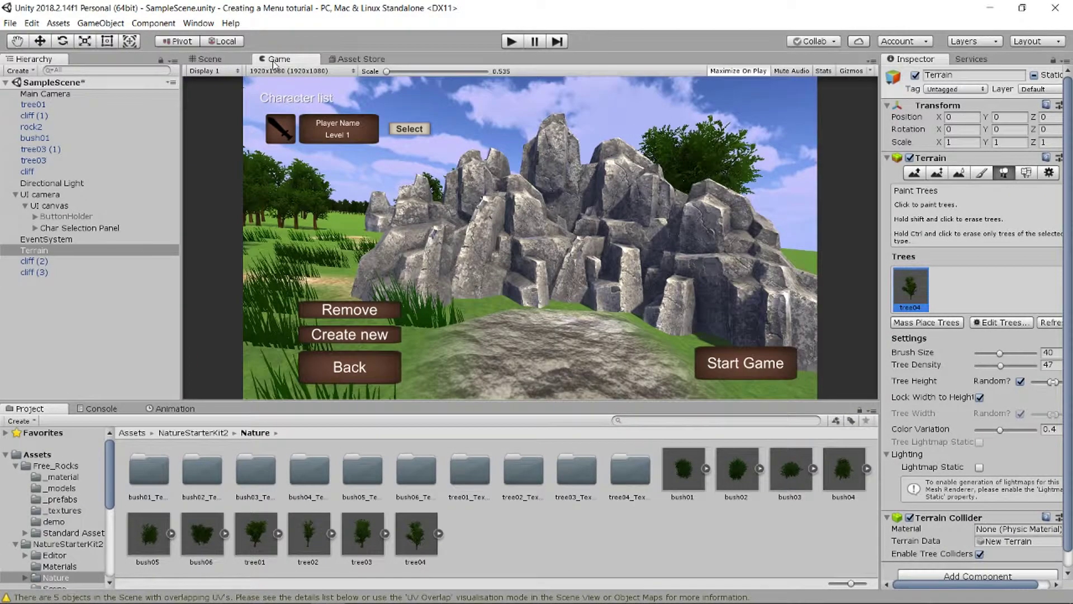
pyautogui.click(226, 60)
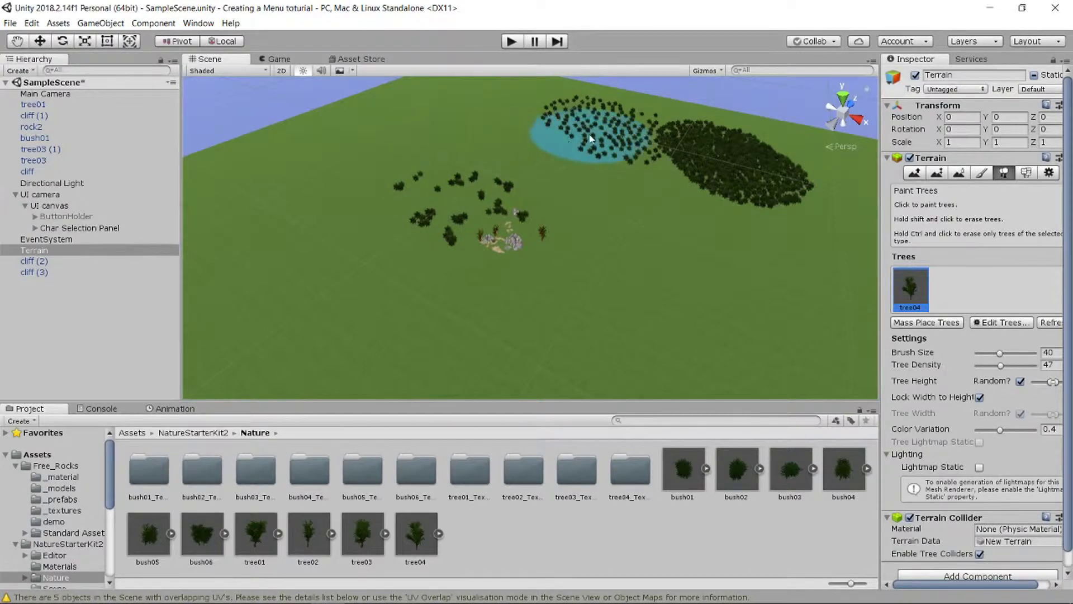
pyautogui.moveTo(591, 138)
pyautogui.mouseDown()
pyautogui.moveTo(444, 116)
pyautogui.moveTo(541, 93)
pyautogui.mouseUp()
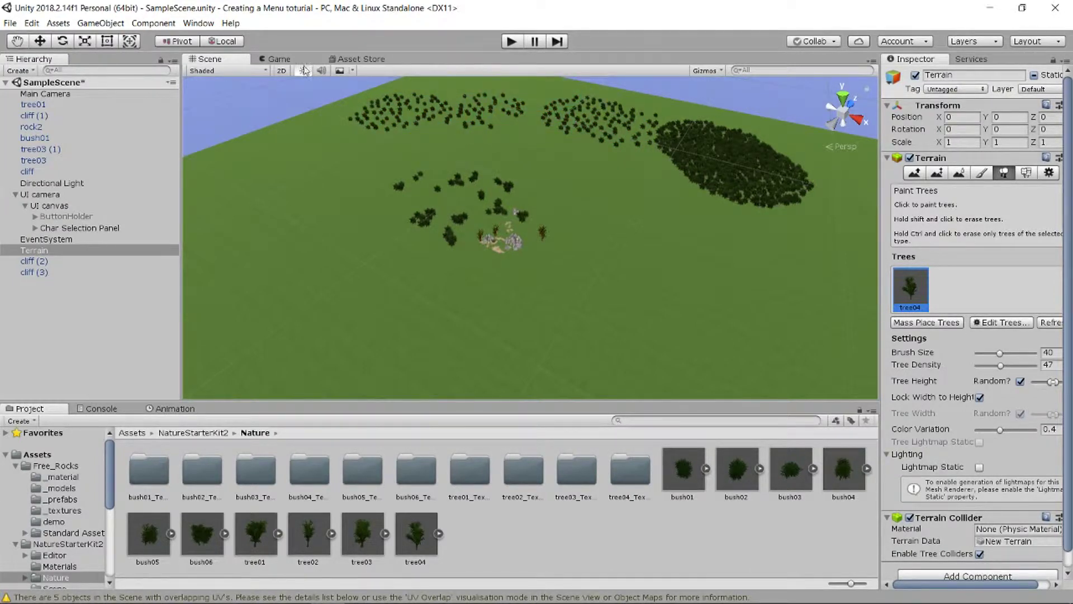
pyautogui.click(276, 61)
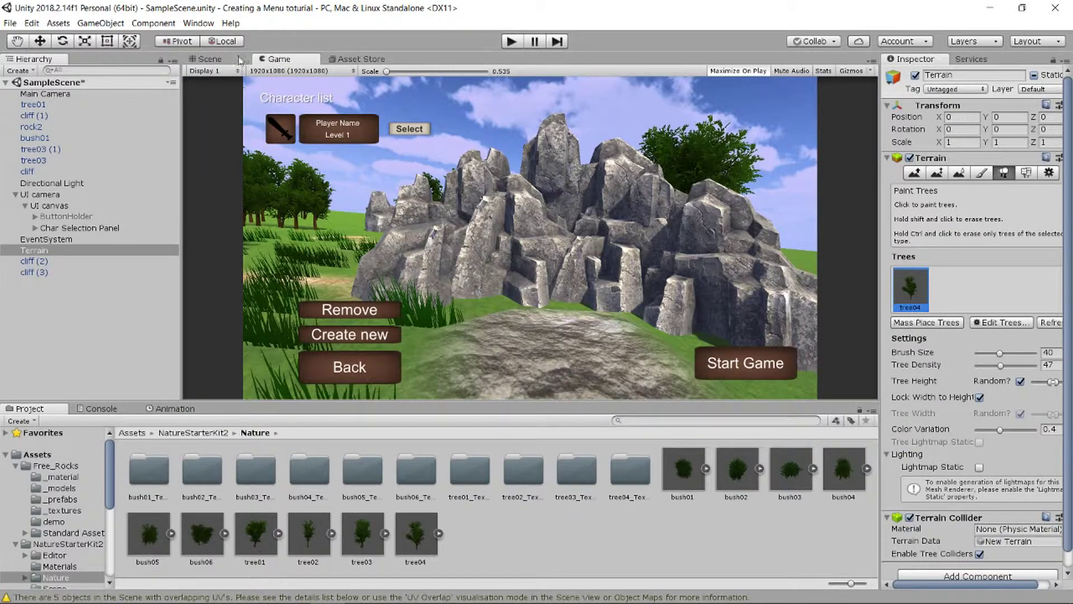
pyautogui.click(209, 59)
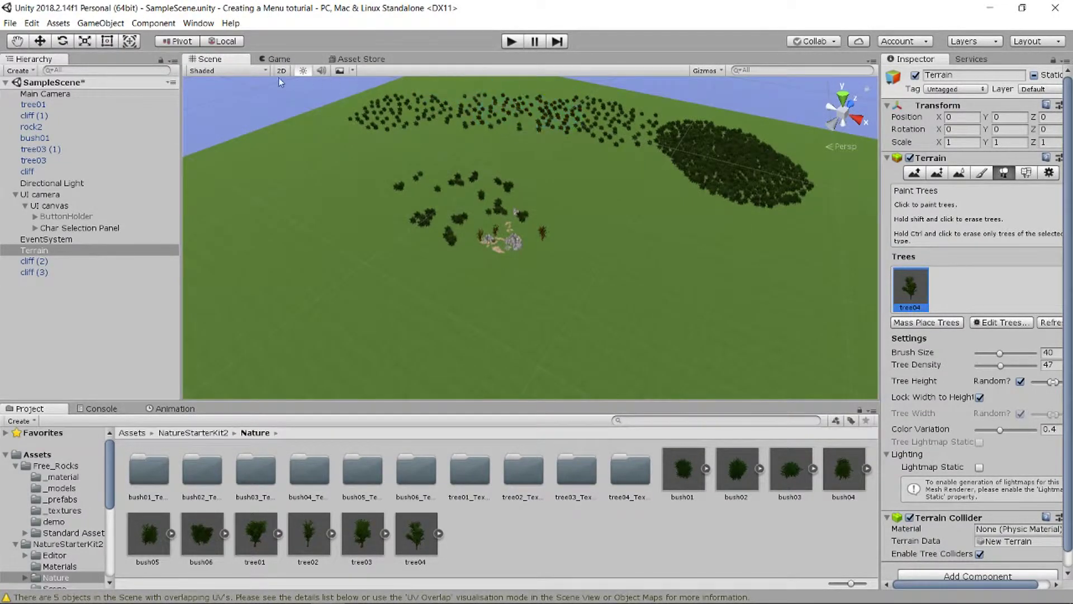
pyautogui.click(277, 61)
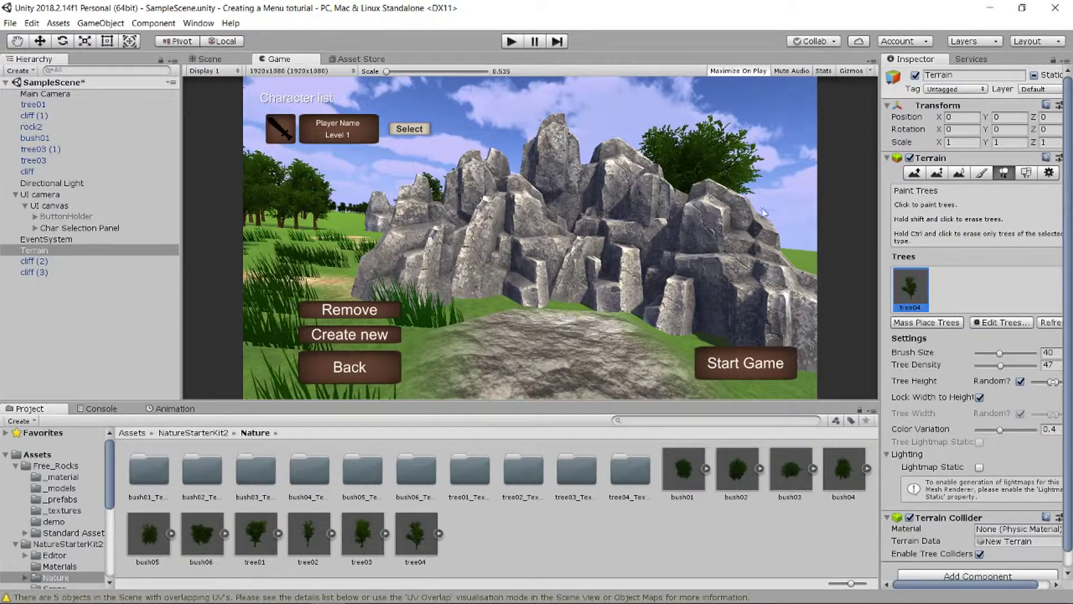
# Paint a large tree patch in the lower-right terrain, preview it, then focus on cliff (1)
pyautogui.click(209, 60)
pyautogui.scroll(-3, 555, 136)
pyautogui.scroll(-2, 780, 299)
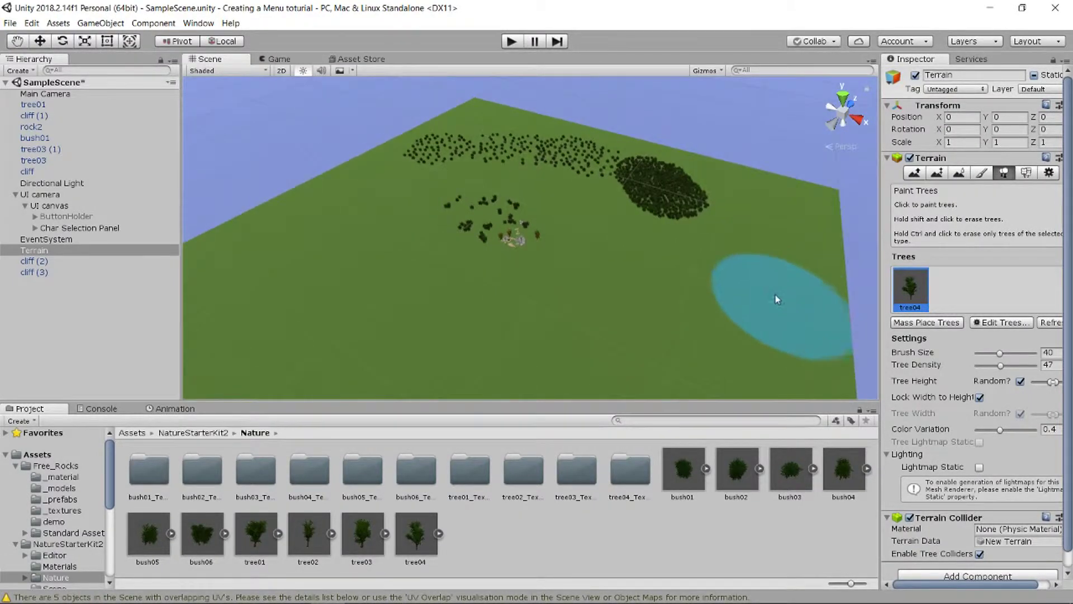
pyautogui.moveTo(780, 300)
pyautogui.mouseDown()
pyautogui.moveTo(768, 397)
pyautogui.moveTo(722, 237)
pyautogui.mouseUp()
pyautogui.click(276, 60)
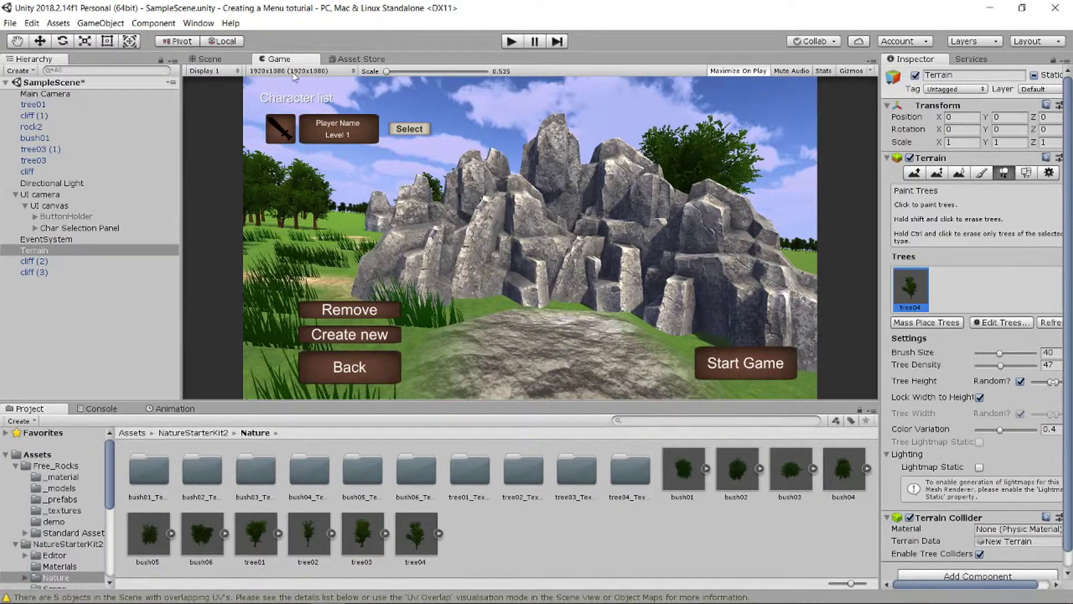
pyautogui.click(225, 62)
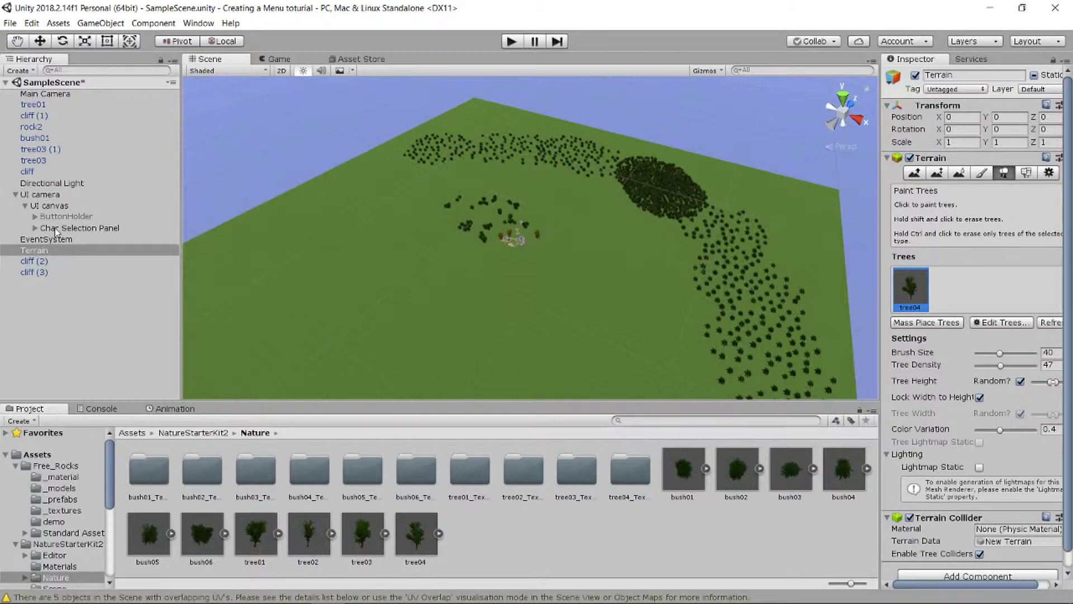
pyautogui.doubleClick(34, 116)
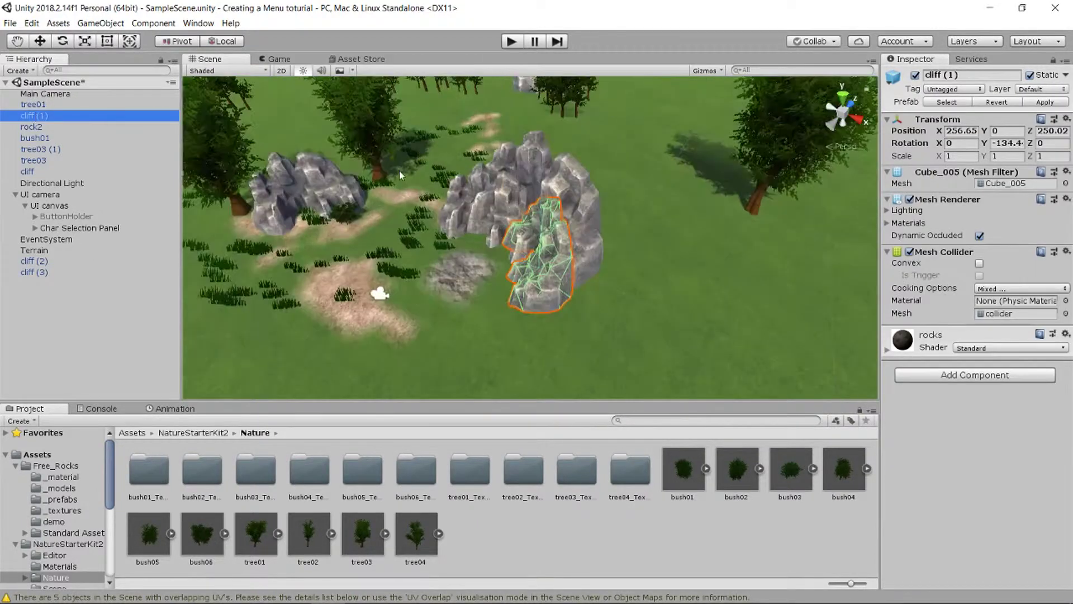
# Drop a bush01 beside the large rock and preview it from the game camera
pyautogui.moveTo(680, 472); pyautogui.dragTo(551, 320)
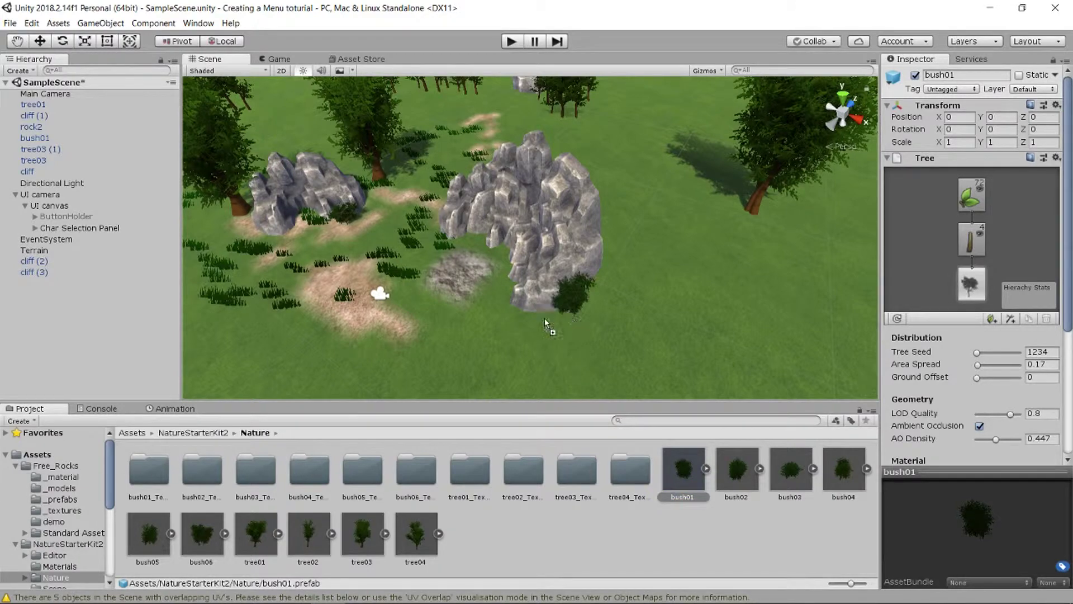
pyautogui.moveTo(549, 320); pyautogui.dragTo(516, 315)
pyautogui.moveTo(502, 350); pyautogui.dragTo(653, 383, button='right')
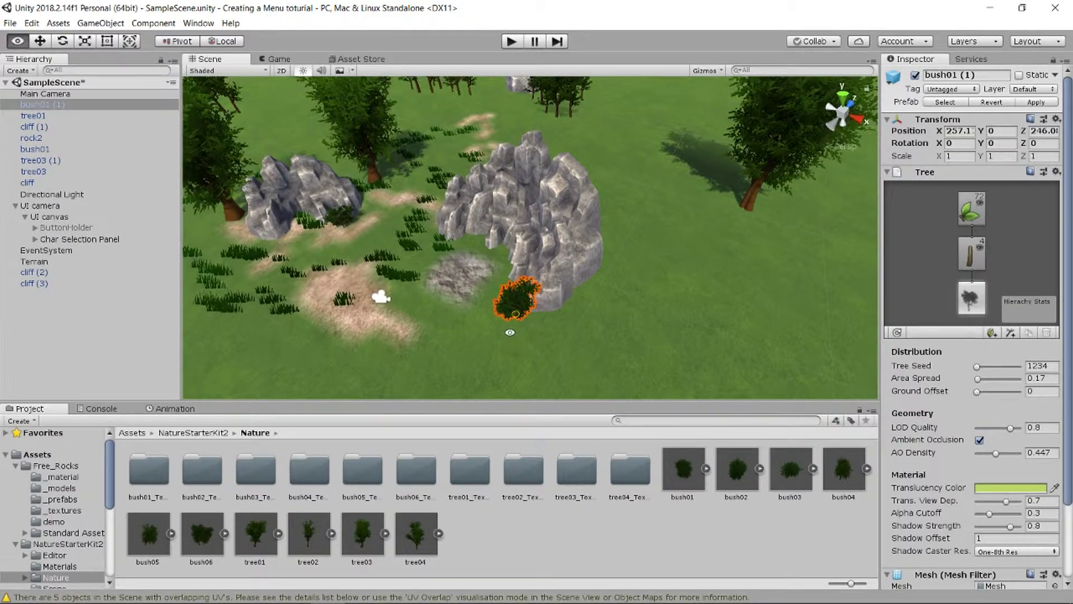
pyautogui.click(279, 59)
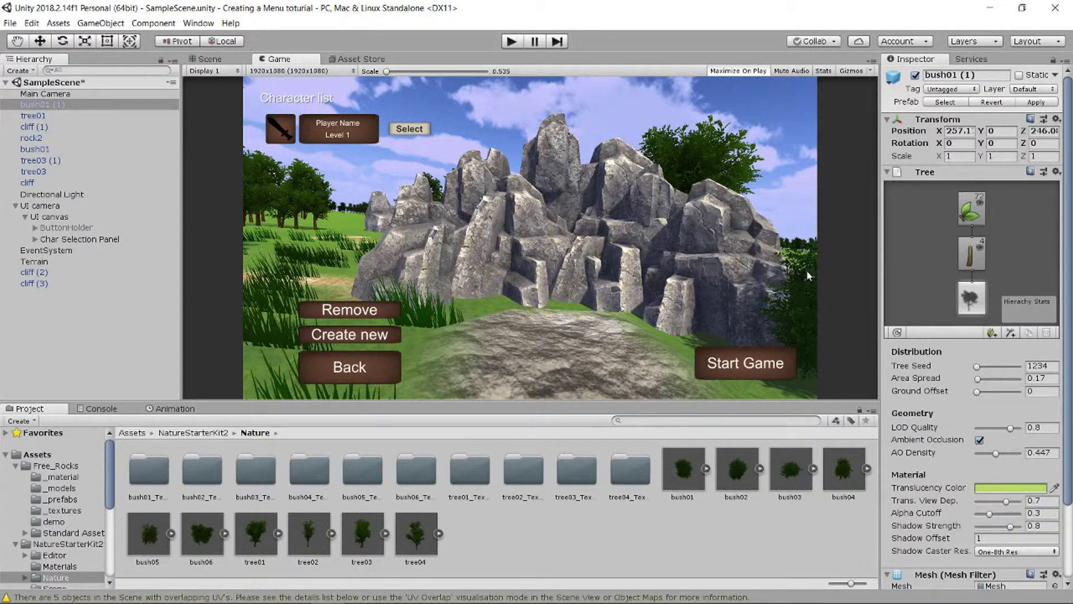
# Nudge the bush closer to the rock with the Move tool and recheck the Game view
pyautogui.click(209, 58)
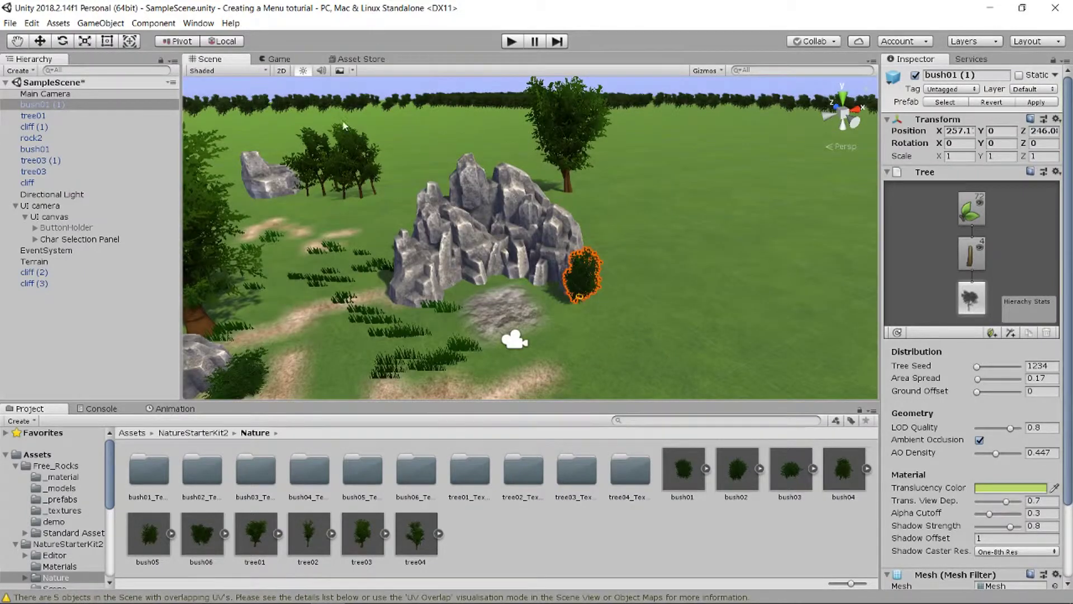
pyautogui.click(40, 41)
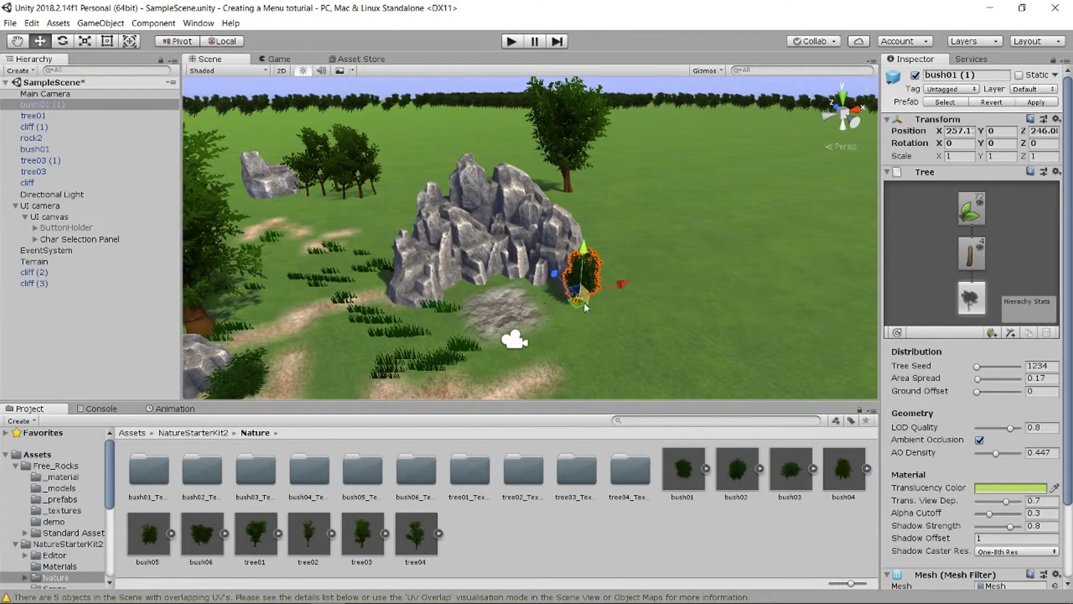
pyautogui.moveTo(584, 307); pyautogui.dragTo(579, 323)
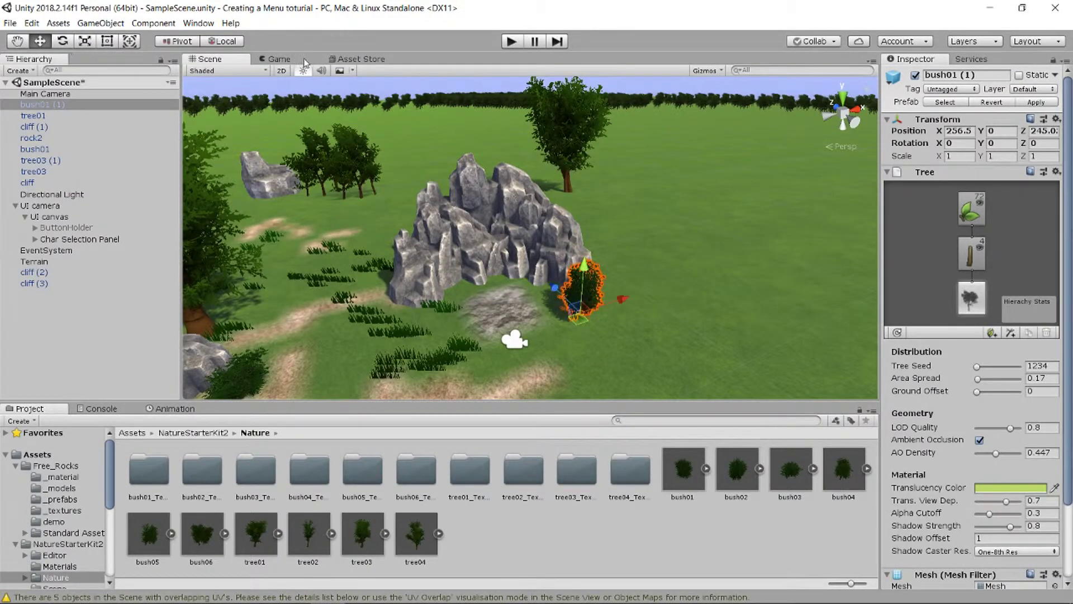
pyautogui.click(283, 60)
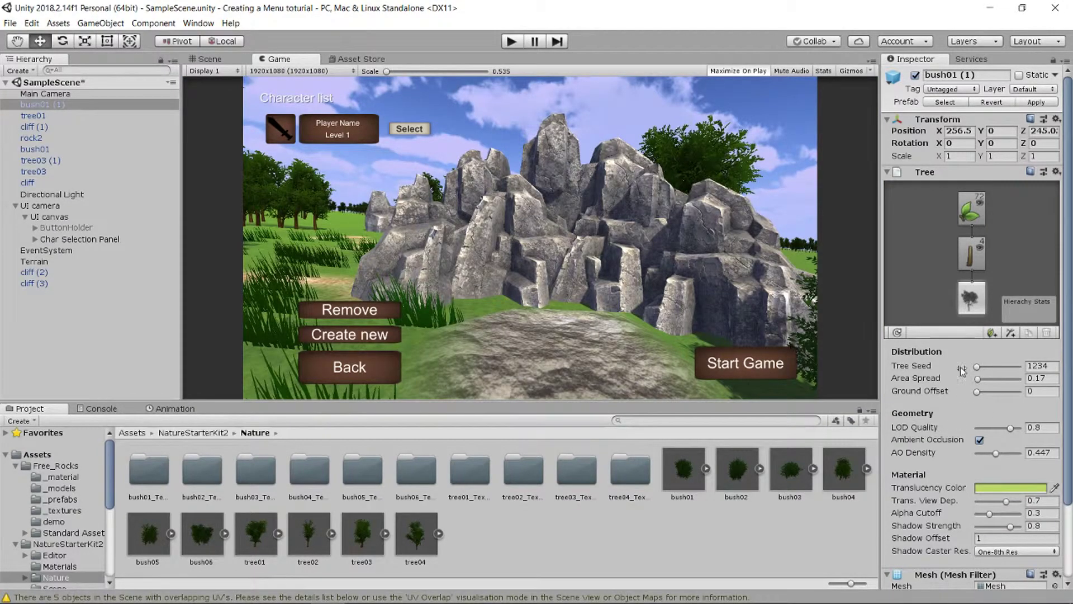